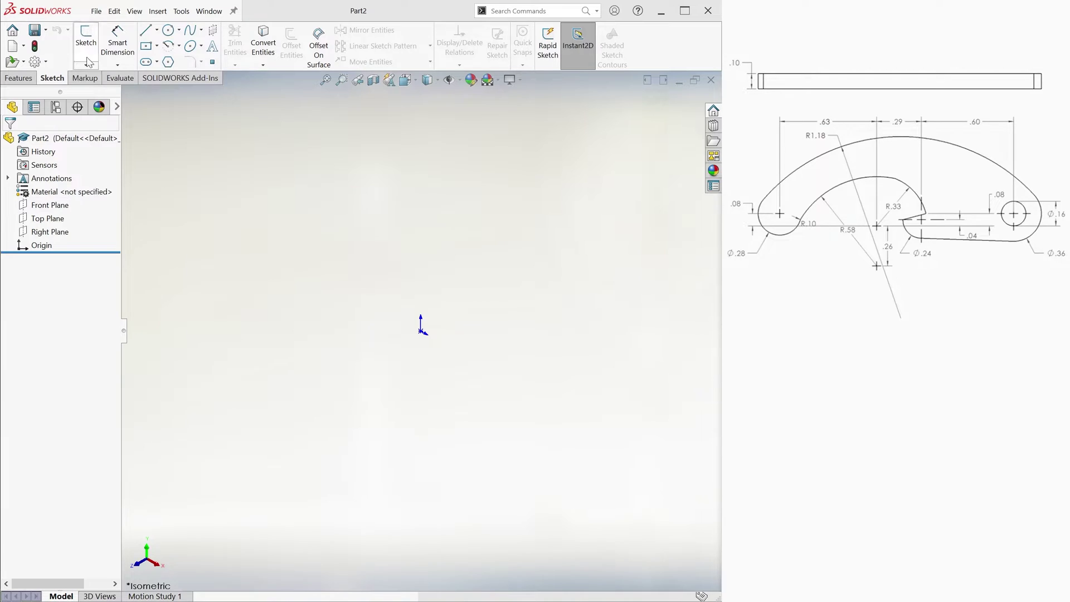
Step: Start a sketch on the Front Plane and draw a circle dimensioned to Ø0.66
{"action": "left_click", "coordinate": [86, 39]}
{"action": "left_click", "coordinate": [282, 185]}
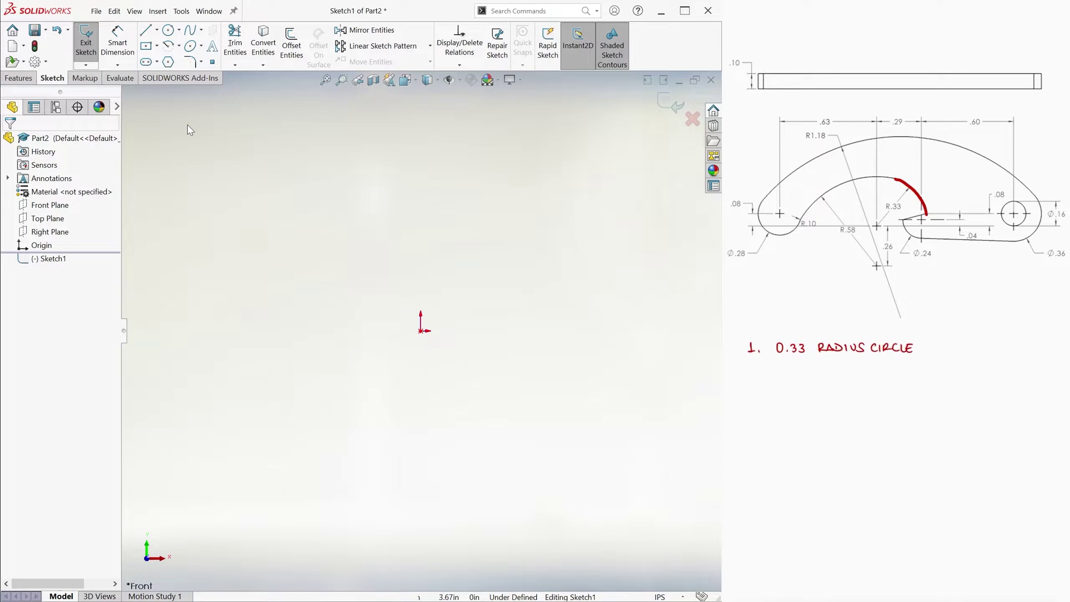
{"action": "left_click", "coordinate": [167, 30]}
{"action": "left_click_drag", "start_coordinate": [379, 257], "coordinate": [425, 276]}
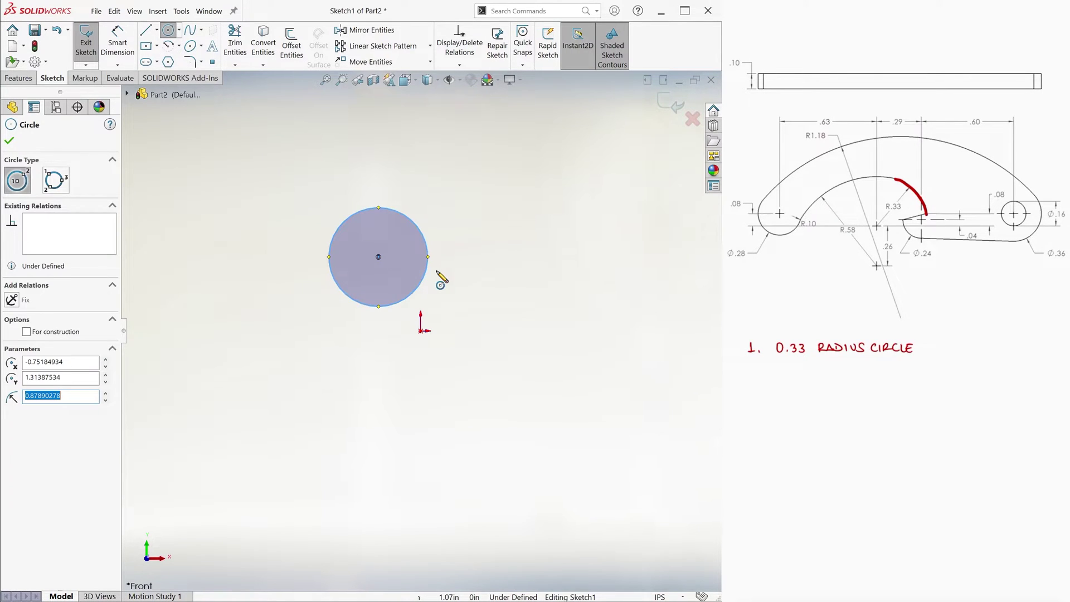
{"action": "key", "text": "d"}
{"action": "left_click", "coordinate": [406, 222]}
{"action": "left_click", "coordinate": [486, 202]}
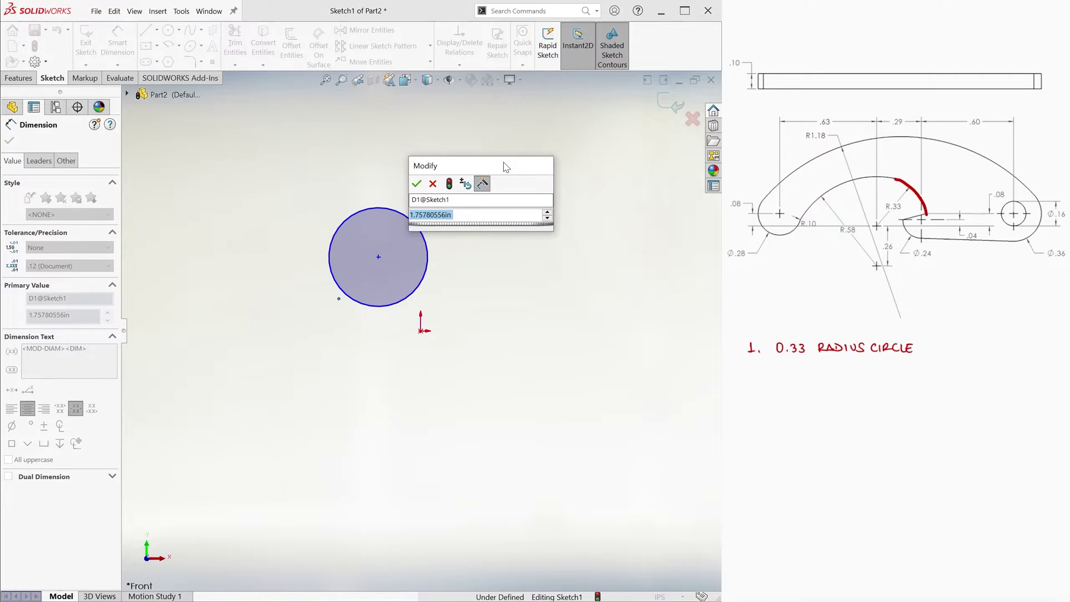
{"action": "key", "text": "Return"}
Step: Locate the circle's centre 1.00 in vertically and 1.00 in horizontally from the origin
{"action": "left_click", "coordinate": [421, 331]}
{"action": "left_click", "coordinate": [378, 257]}
{"action": "left_click", "coordinate": [250, 291]}
{"action": "type", "text": "1834in"}
{"action": "key", "text": "Return"}
{"action": "left_click", "coordinate": [377, 180]}
{"action": "left_click", "coordinate": [421, 330]}
{"action": "left_click", "coordinate": [474, 376]}
{"action": "type", "text": "1"}
{"action": "key", "text": "Return"}
{"action": "left_click_drag", "start_coordinate": [593, 379], "coordinate": [347, 378]}
{"action": "key", "text": "f"}
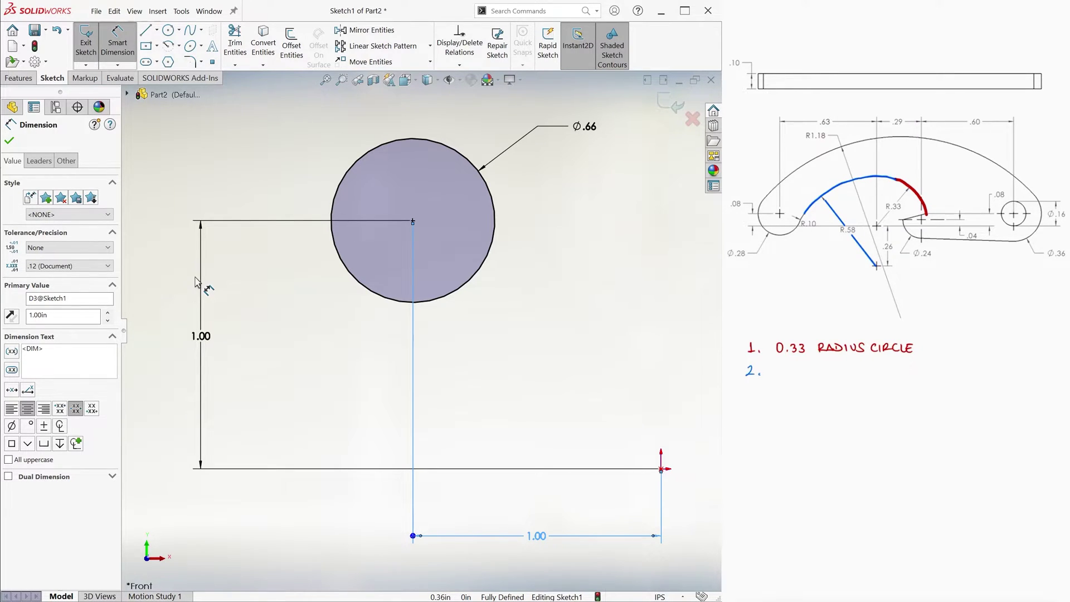
{"action": "scroll", "coordinate": [448, 379], "scroll_direction": "up", "scroll_amount": 3}
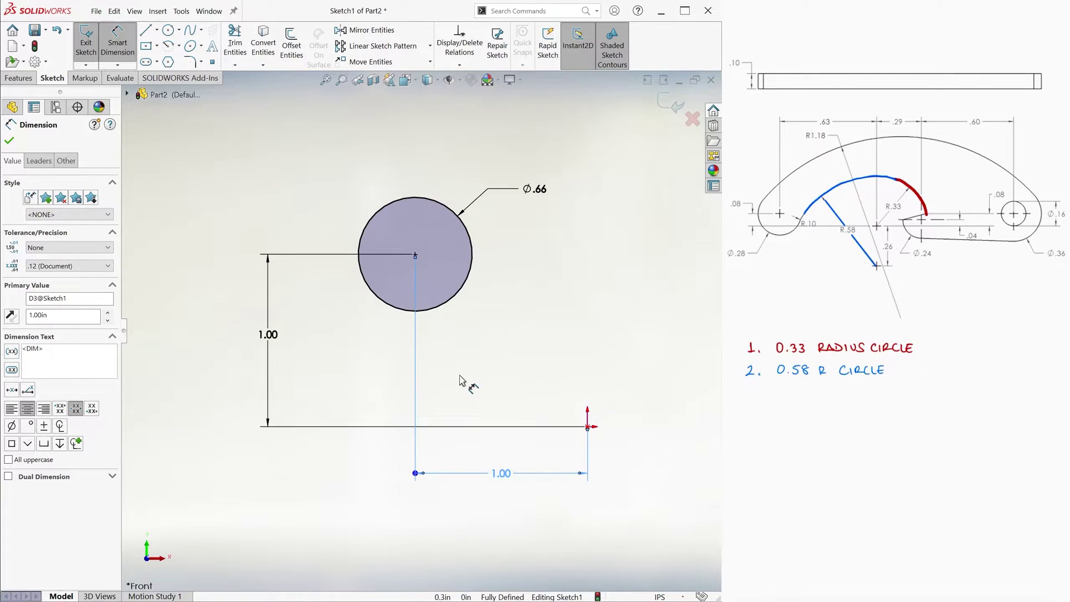
Step: Draw a second circle below and set its diameter to 2*0.58 (Ø1.16)
{"action": "key", "text": "c"}
{"action": "left_click", "coordinate": [425, 338]}
{"action": "left_click", "coordinate": [533, 330]}
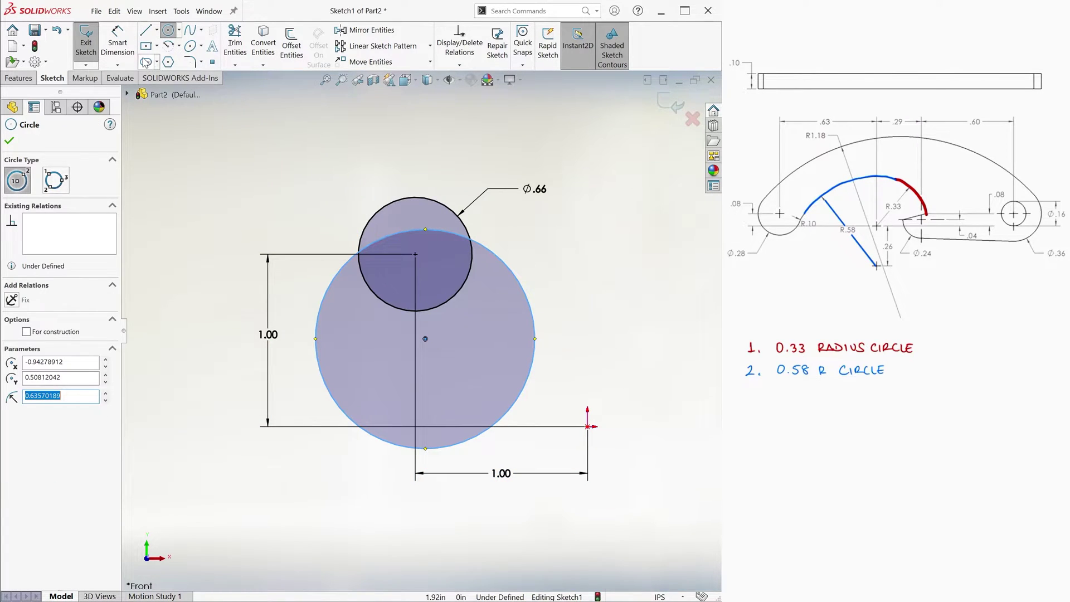
{"action": "left_click", "coordinate": [118, 42]}
{"action": "left_click", "coordinate": [343, 268]}
{"action": "left_click", "coordinate": [243, 186]}
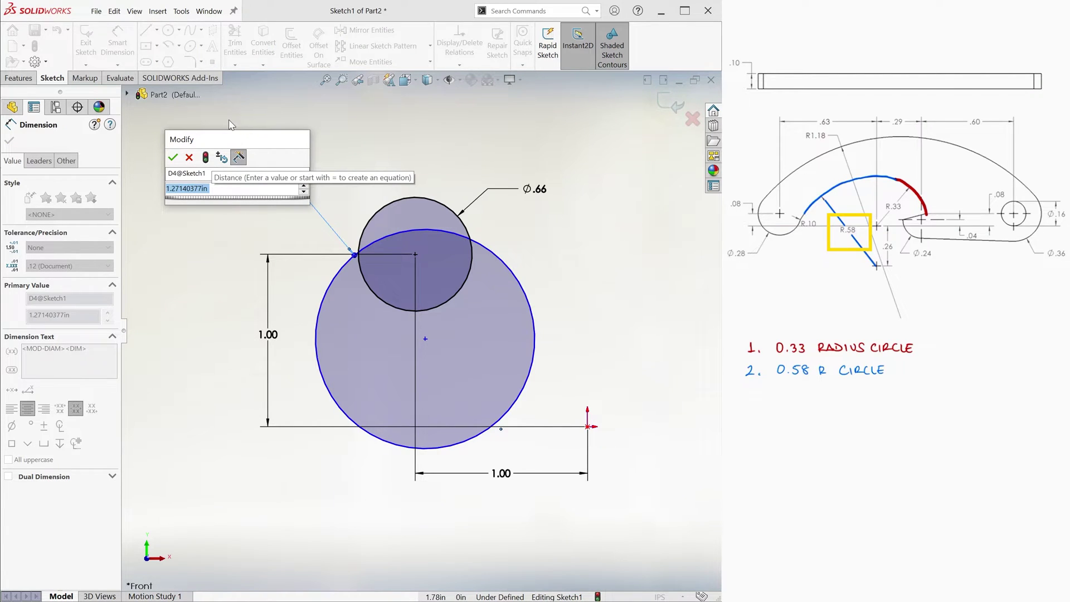
{"action": "type", "text": "2*0.58"}
{"action": "key", "text": "Return"}
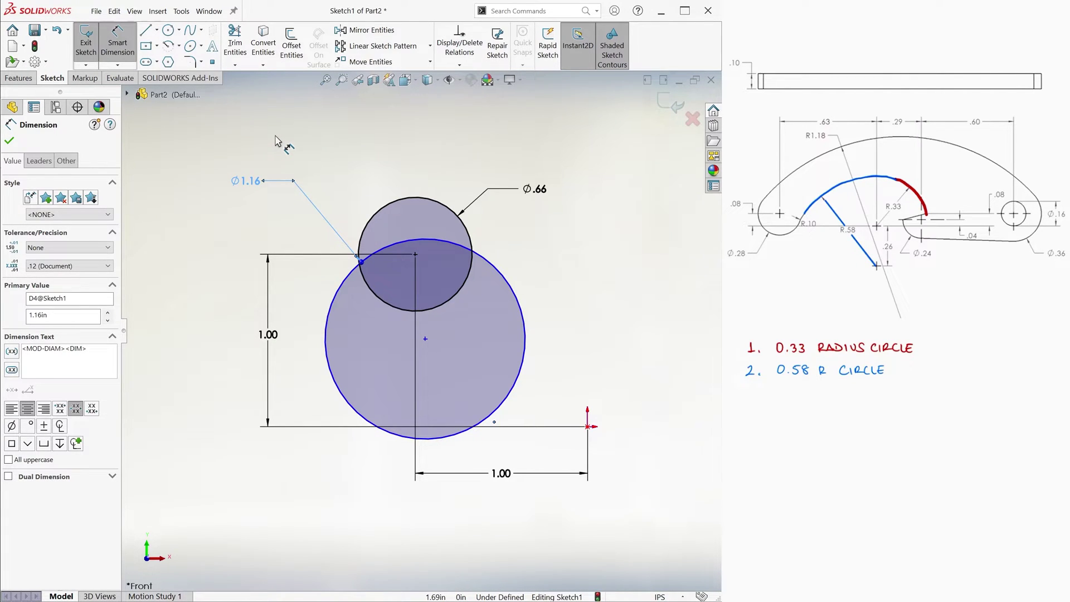
Step: Add a Vertical relation between the Ø0.66 and Ø1.16 circle centres
{"action": "key", "text": "Escape"}
{"action": "left_click", "coordinate": [459, 64]}
{"action": "left_click", "coordinate": [471, 91]}
{"action": "left_click", "coordinate": [415, 254]}
{"action": "left_click", "coordinate": [425, 338]}
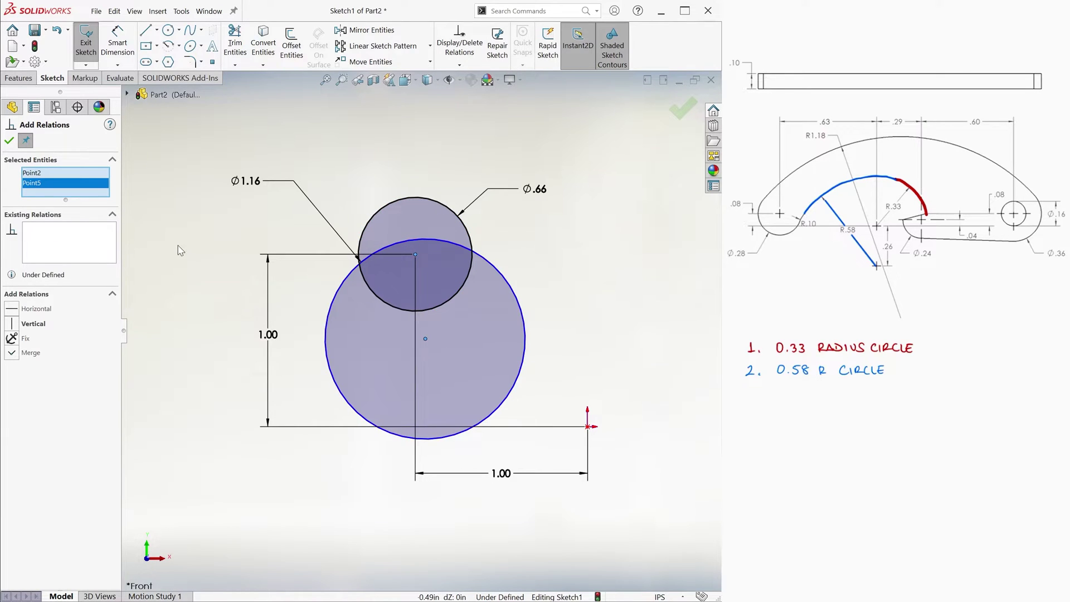
{"action": "left_click", "coordinate": [21, 325]}
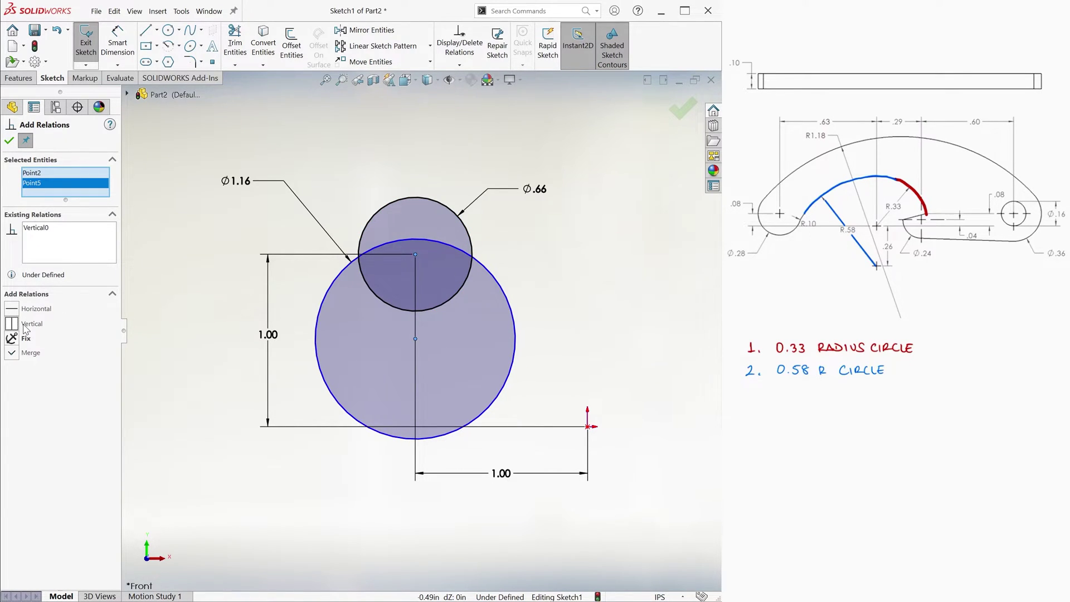
{"action": "left_click", "coordinate": [9, 140]}
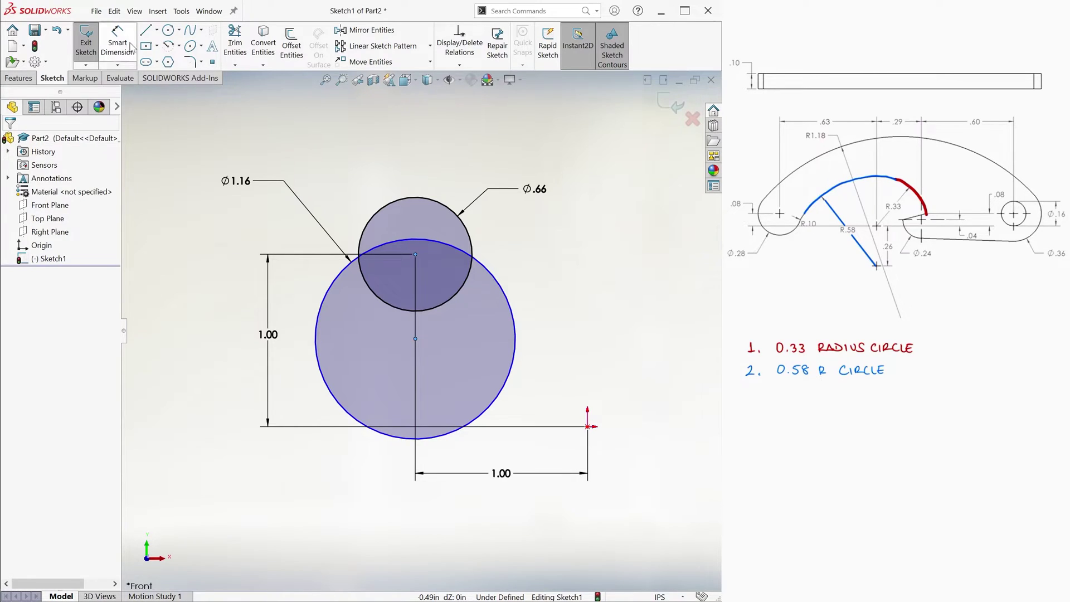
Step: Dimension the vertical spacing between the two circle centres to .26
{"action": "left_click", "coordinate": [117, 42]}
{"action": "left_click", "coordinate": [415, 254]}
{"action": "left_click", "coordinate": [415, 339]}
{"action": "left_click", "coordinate": [294, 292]}
{"action": "type", "text": ".26"}
{"action": "key", "text": "Return"}
{"action": "right_click", "coordinate": [263, 243]}
Step: Draw a circle left of the others and dimension it to Ø.28
{"action": "left_click", "coordinate": [273, 257]}
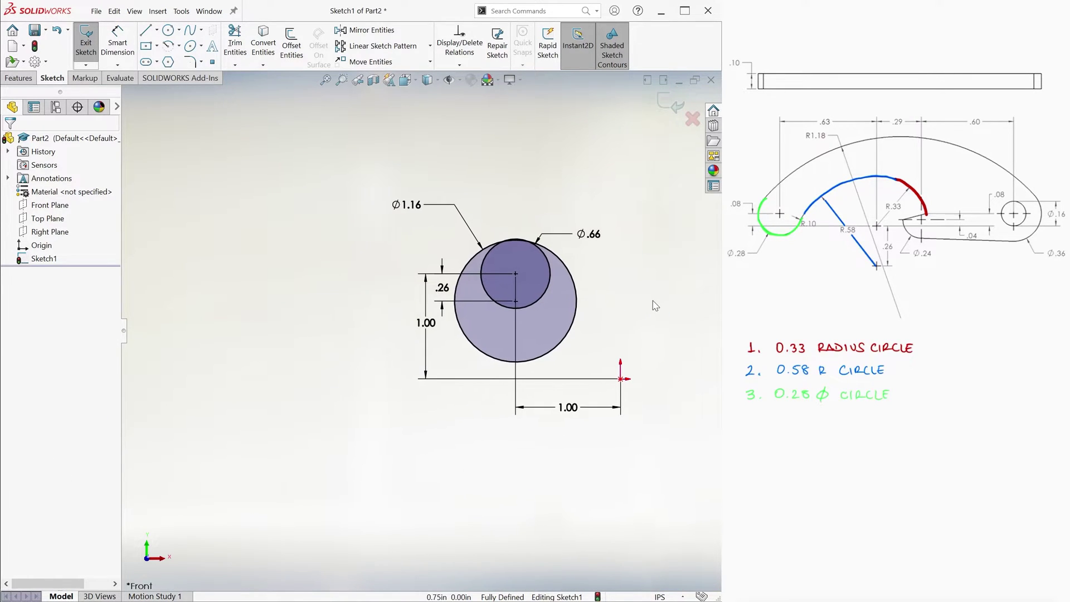
{"action": "key", "text": "c"}
{"action": "left_click", "coordinate": [285, 290]}
{"action": "left_click", "coordinate": [311, 274]}
{"action": "key", "text": "d"}
{"action": "left_click", "coordinate": [318, 248]}
{"action": "type", "text": ".28"}
{"action": "key", "text": "Return"}
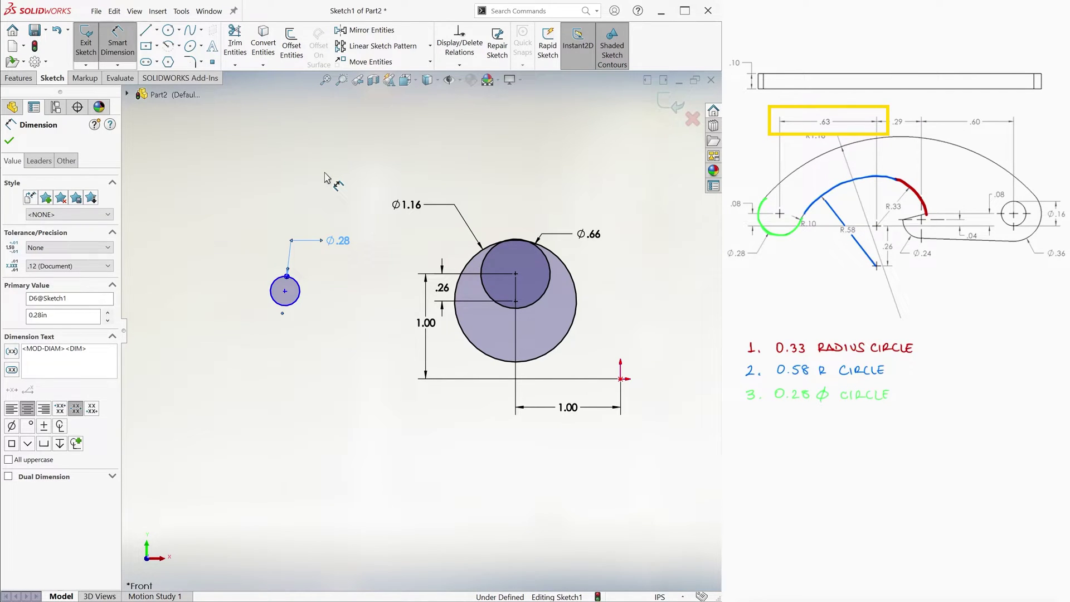
Step: Dimension the Ø.28 circle's centre .63 horizontally from the Ø0.66 circle's centre
{"action": "left_click", "coordinate": [284, 290]}
{"action": "left_click", "coordinate": [515, 273]}
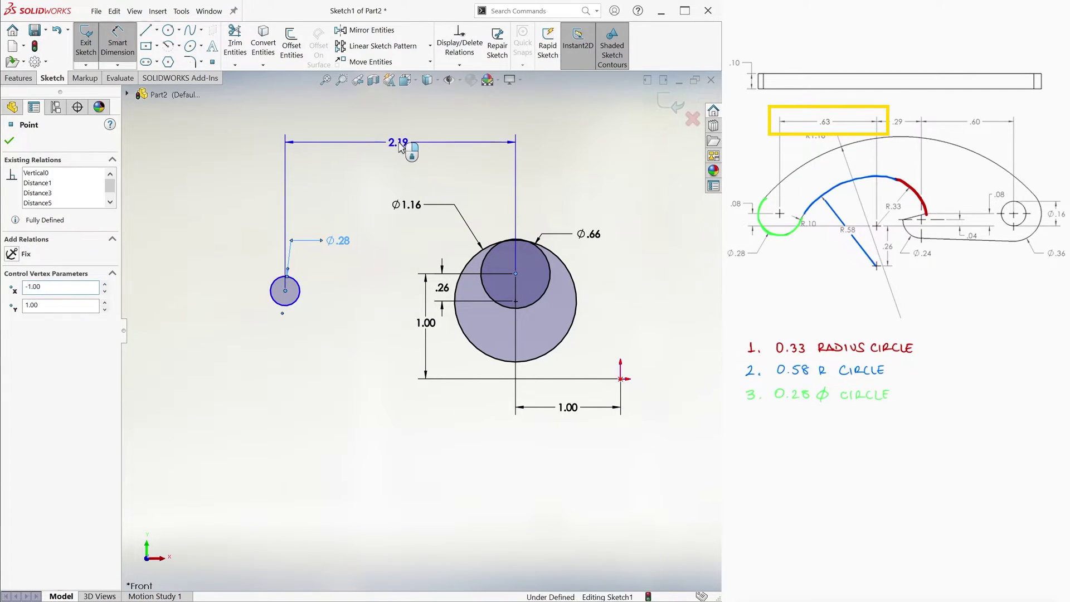
{"action": "left_click", "coordinate": [399, 146]}
{"action": "type", "text": ".63"}
{"action": "key", "text": "Return"}
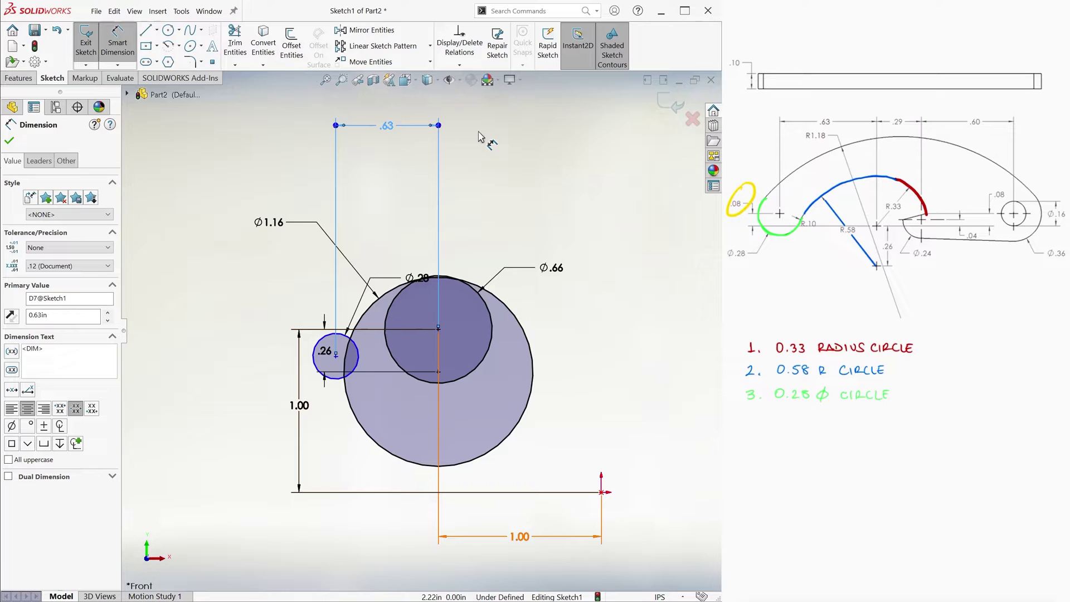
{"action": "left_click", "coordinate": [118, 64]}
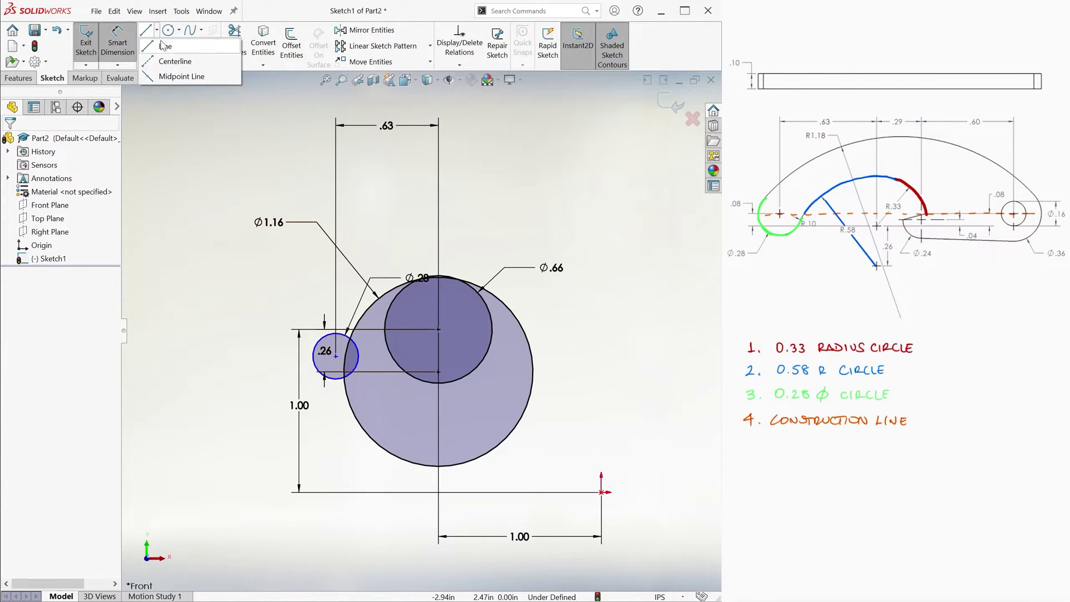
Step: Draw a horizontal centerline across the sketch, coincident with the Ø0.66 circle's centre
{"action": "left_click", "coordinate": [206, 62]}
{"action": "left_click", "coordinate": [205, 167]}
{"action": "left_click", "coordinate": [594, 167]}
{"action": "key", "text": "Escape"}
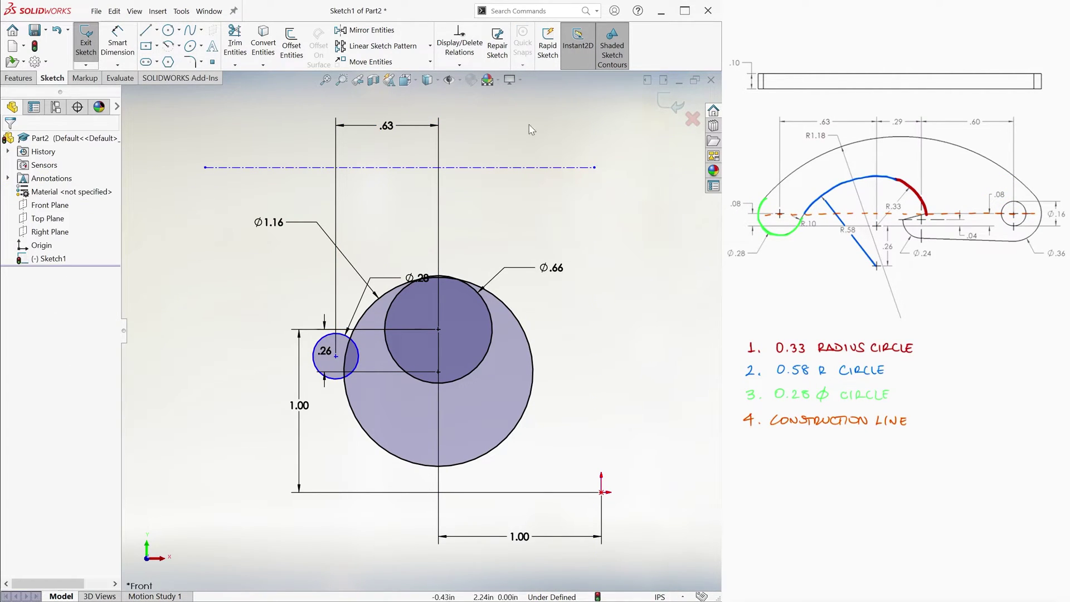
{"action": "left_click", "coordinate": [459, 64]}
{"action": "left_click", "coordinate": [480, 91]}
{"action": "left_click", "coordinate": [495, 167]}
{"action": "left_click", "coordinate": [438, 328]}
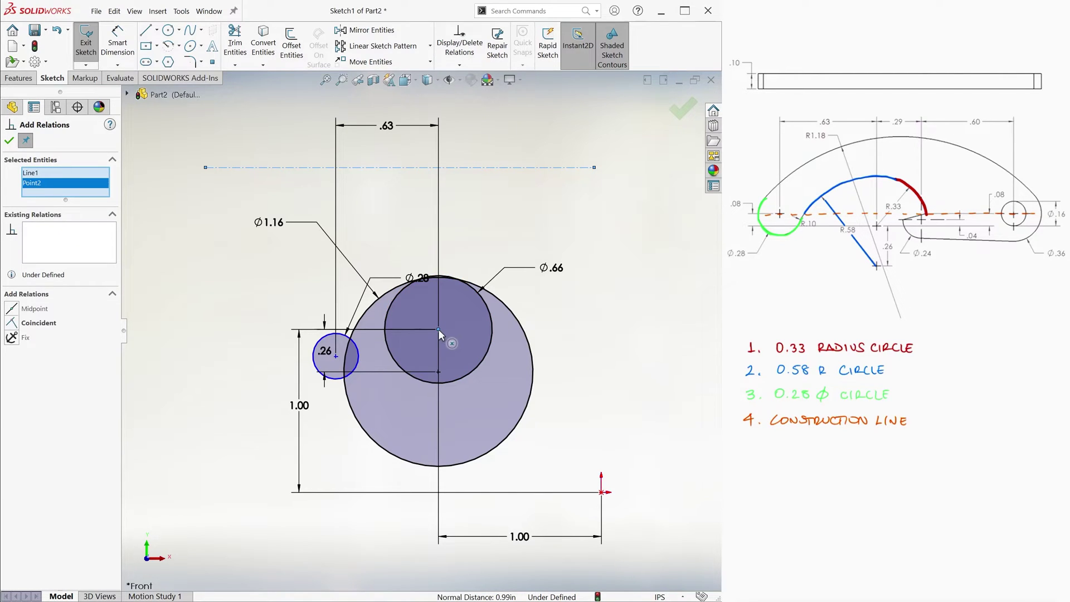
{"action": "left_click", "coordinate": [12, 323]}
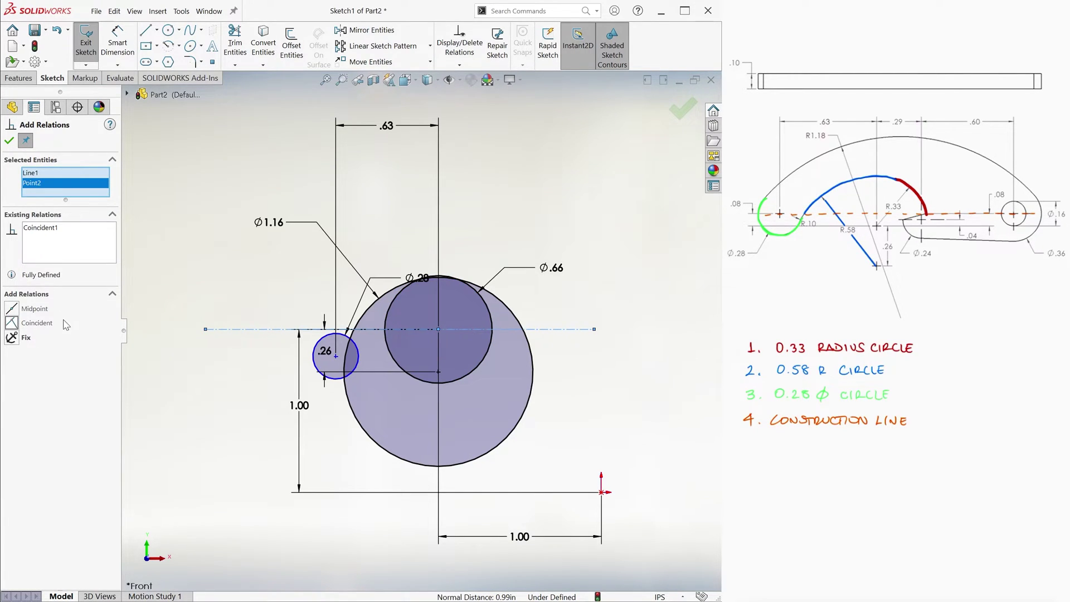
{"action": "left_click", "coordinate": [9, 140]}
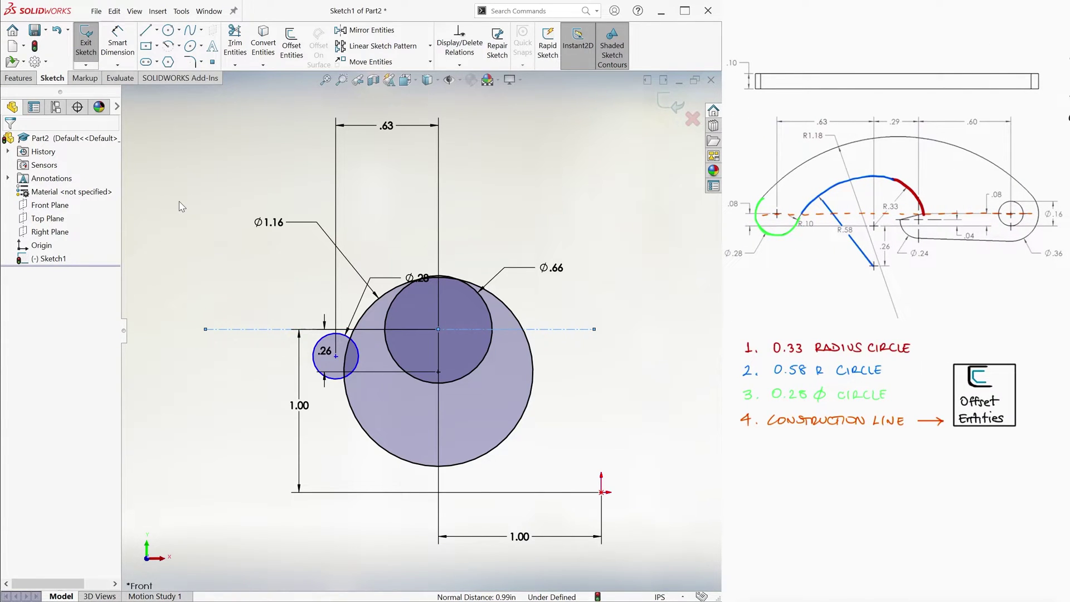
Step: Offset the centerline 0.08 in upward as construction geometry and extend its right end
{"action": "left_click", "coordinate": [292, 45]}
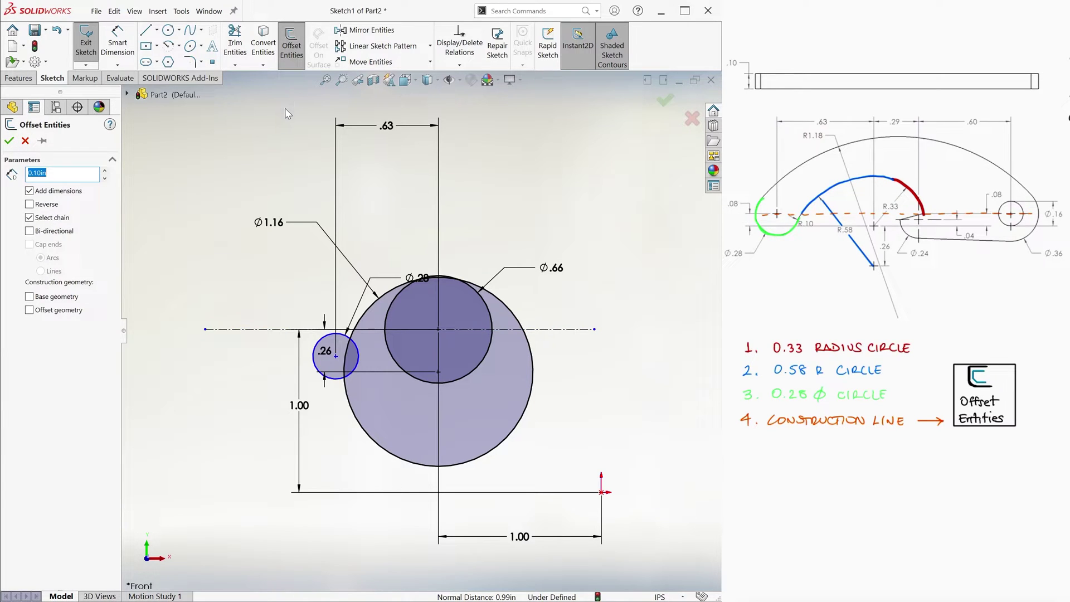
{"action": "left_click", "coordinate": [249, 330]}
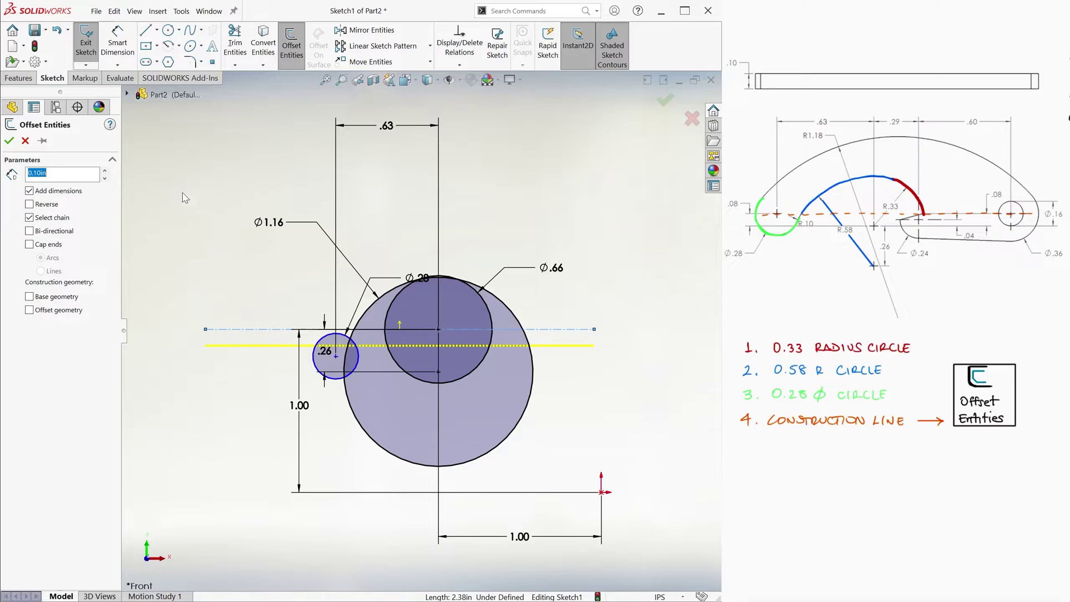
{"action": "type", "text": ".08"}
{"action": "key", "text": "Return"}
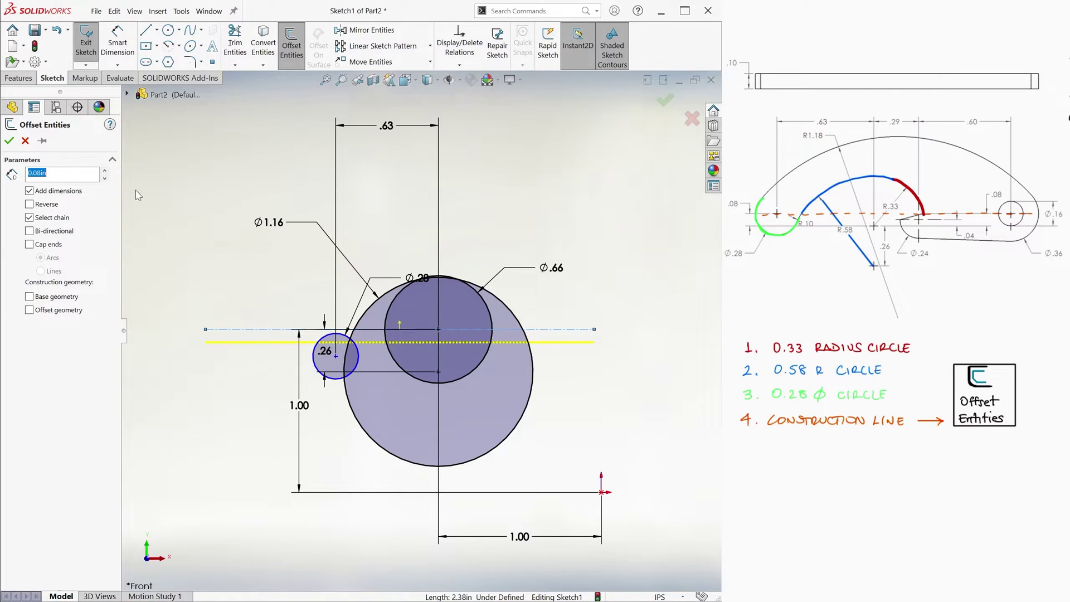
{"action": "left_click", "coordinate": [51, 205]}
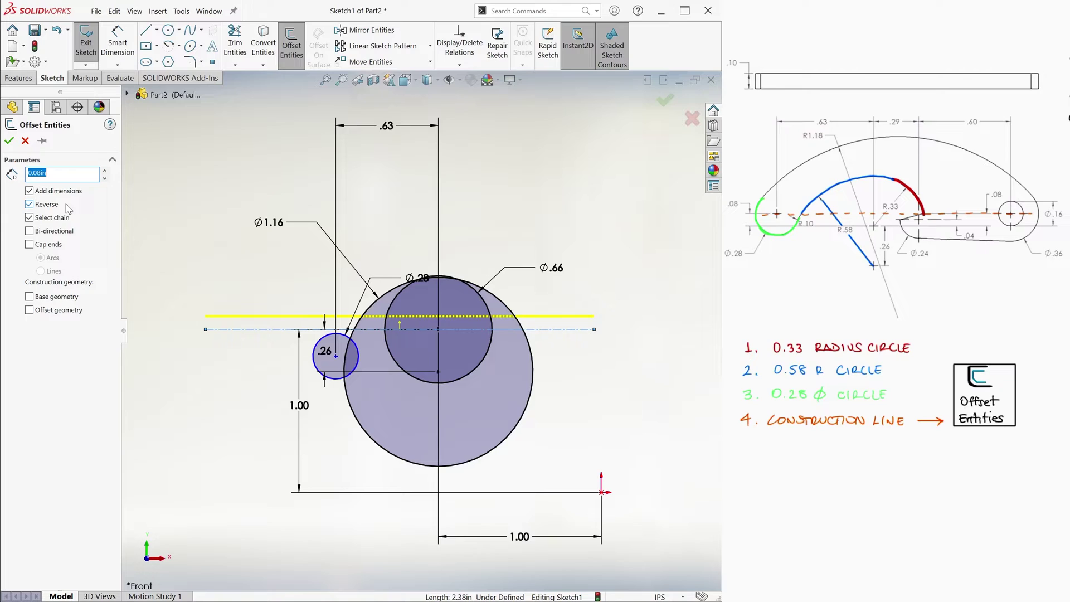
{"action": "left_click", "coordinate": [29, 310]}
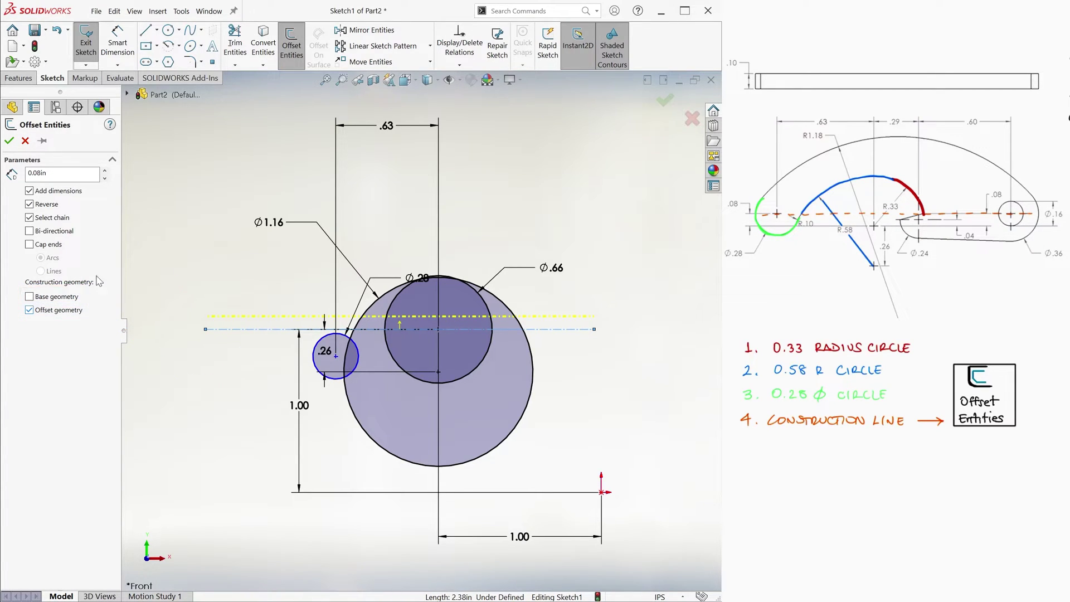
{"action": "left_click", "coordinate": [9, 141]}
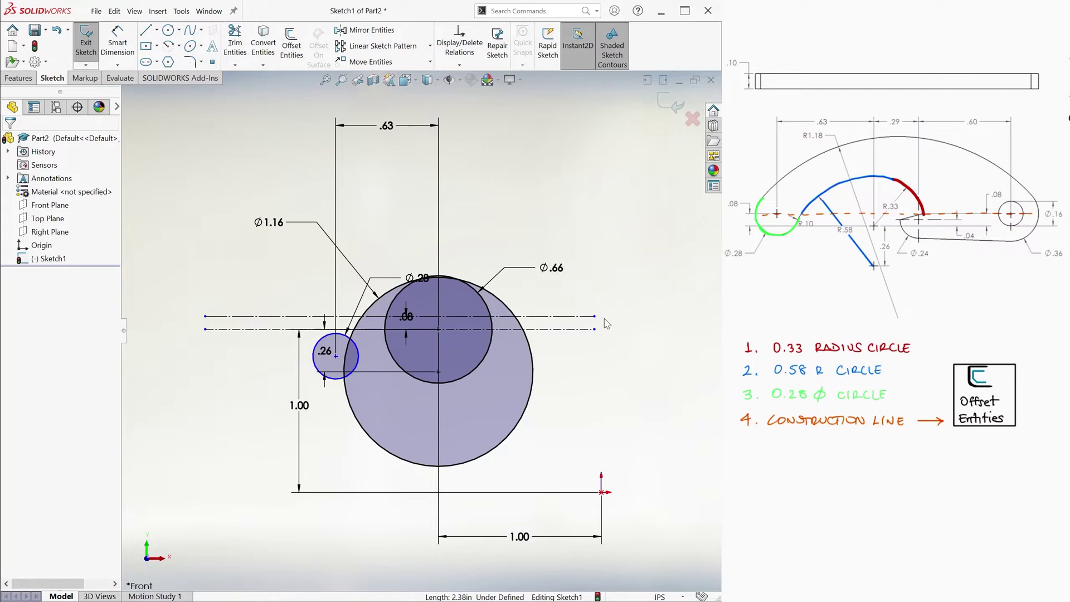
{"action": "left_click_drag", "start_coordinate": [593, 316], "coordinate": [683, 316]}
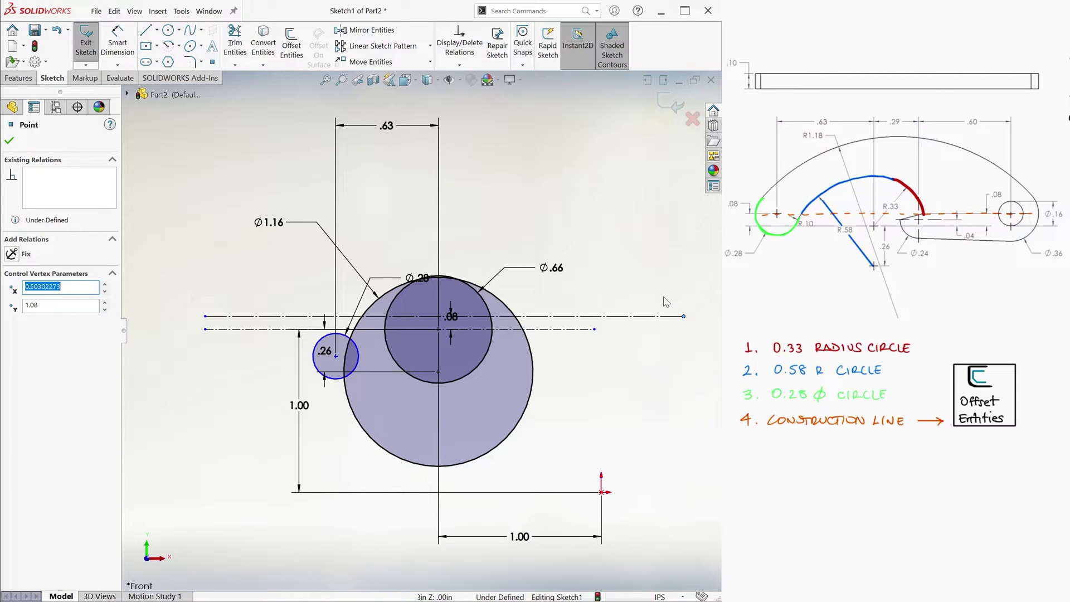
Step: Offset the centerline again to create a line 0.04 in away
{"action": "left_click", "coordinate": [666, 301]}
{"action": "left_click", "coordinate": [291, 45]}
{"action": "left_click", "coordinate": [557, 329]}
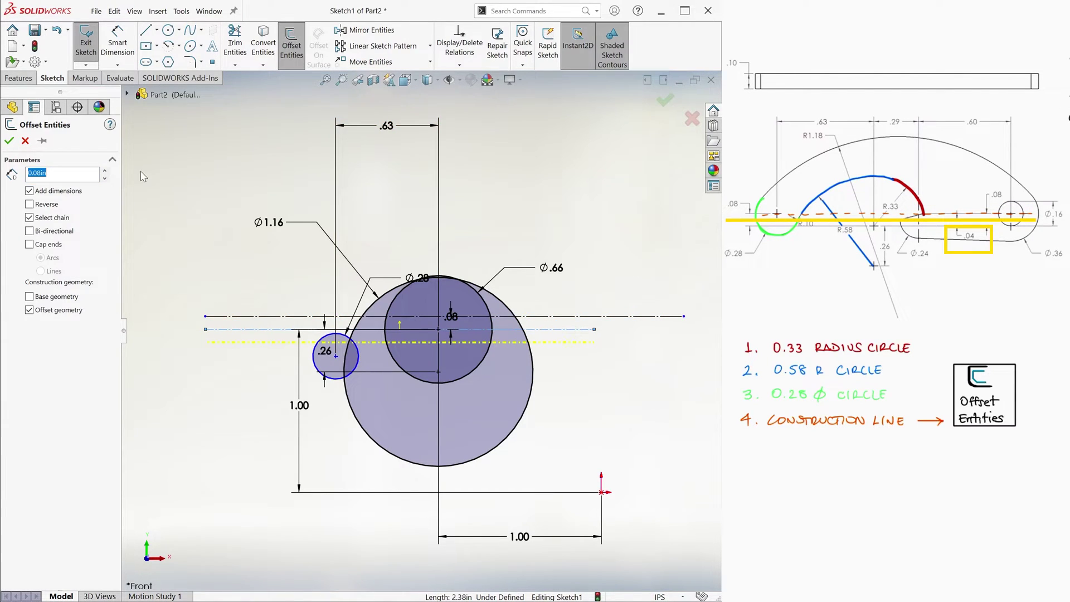
{"action": "left_click", "coordinate": [9, 141]}
Step: Make the Ø.28 circle's centre coincident with the upper construction line
{"action": "left_click", "coordinate": [459, 64]}
{"action": "left_click", "coordinate": [478, 96]}
{"action": "left_click", "coordinate": [336, 356]}
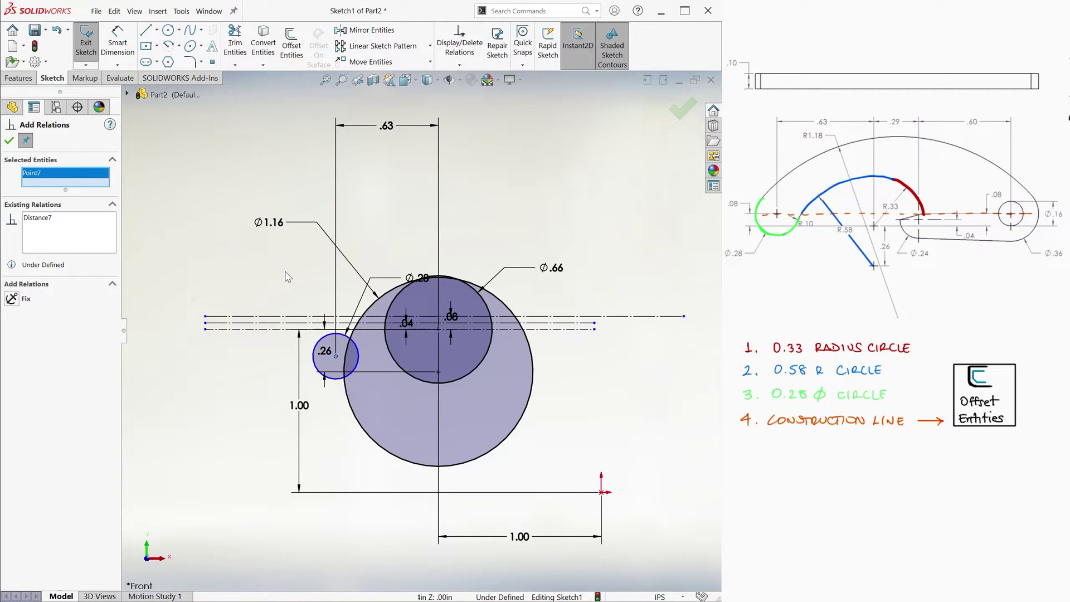
{"action": "left_click", "coordinate": [293, 316]}
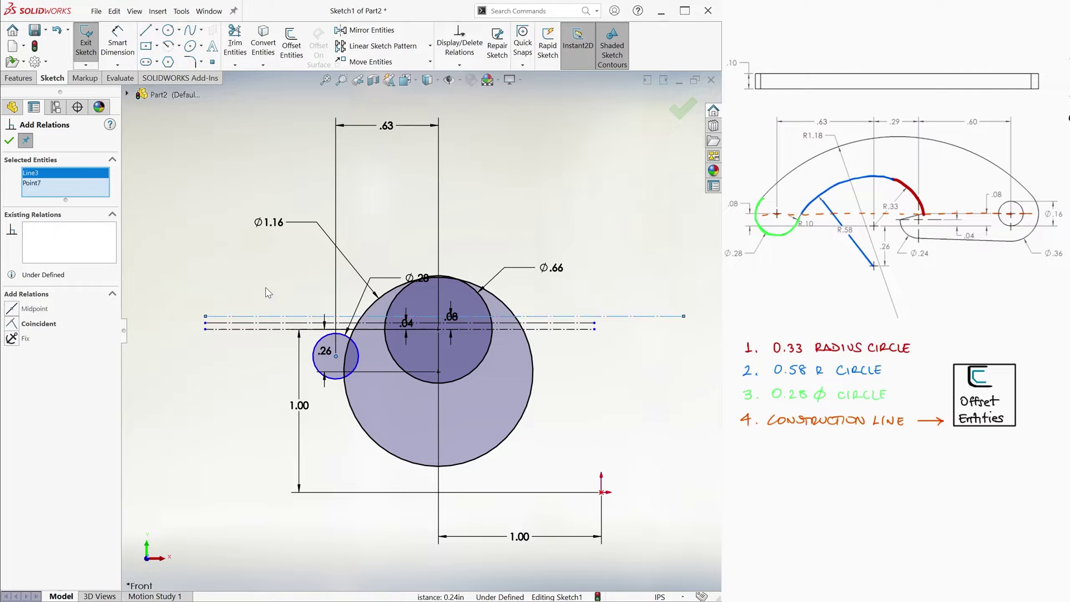
{"action": "left_click", "coordinate": [11, 324]}
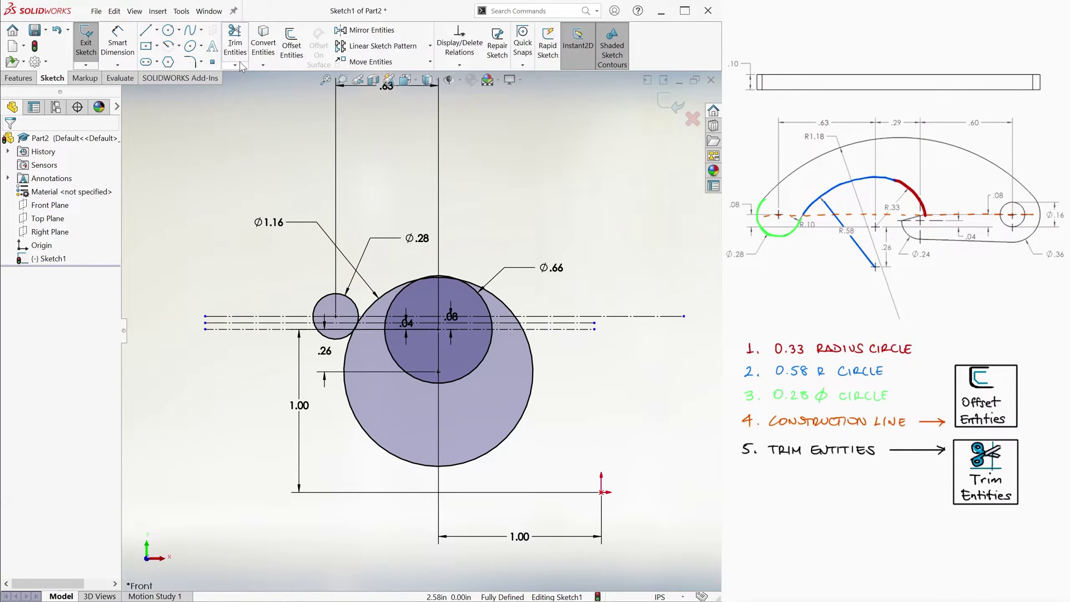
Step: Trim the lower Ø1.16 circle and stray line segments, leaving the arc to the Ø.28 circle
{"action": "left_click", "coordinate": [234, 42]}
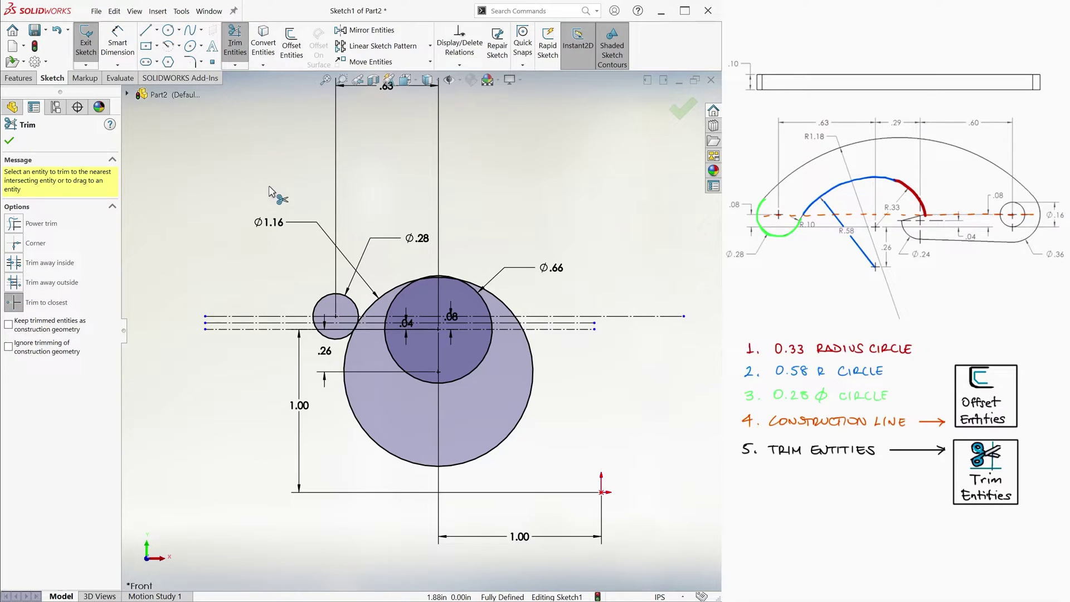
{"action": "left_click", "coordinate": [362, 435]}
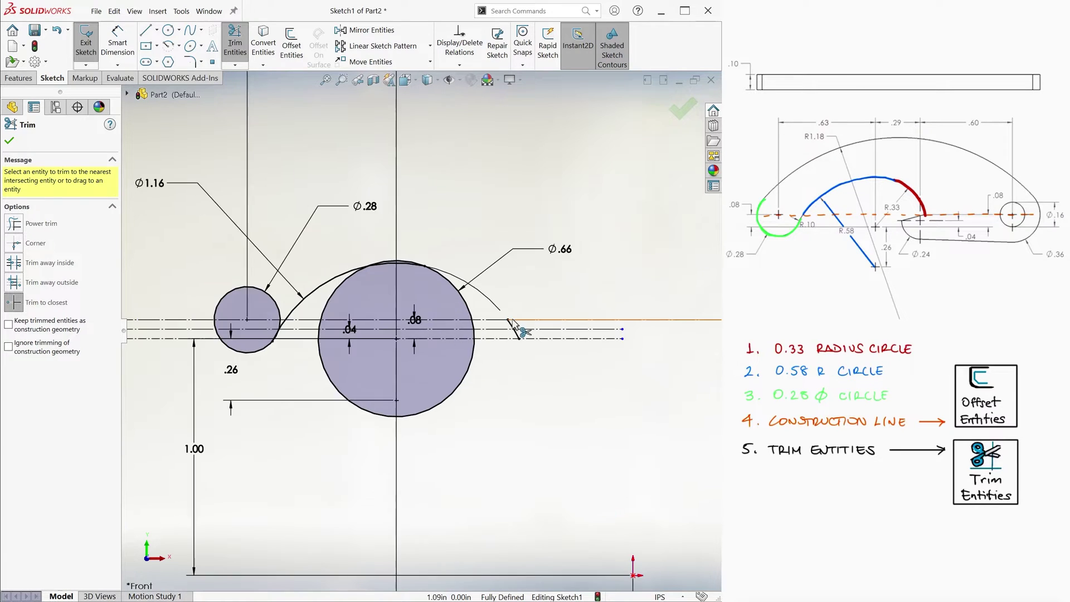
{"action": "scroll", "coordinate": [511, 327], "scroll_direction": "down", "scroll_amount": 5}
{"action": "scroll", "coordinate": [485, 347], "scroll_direction": "down", "scroll_amount": 2}
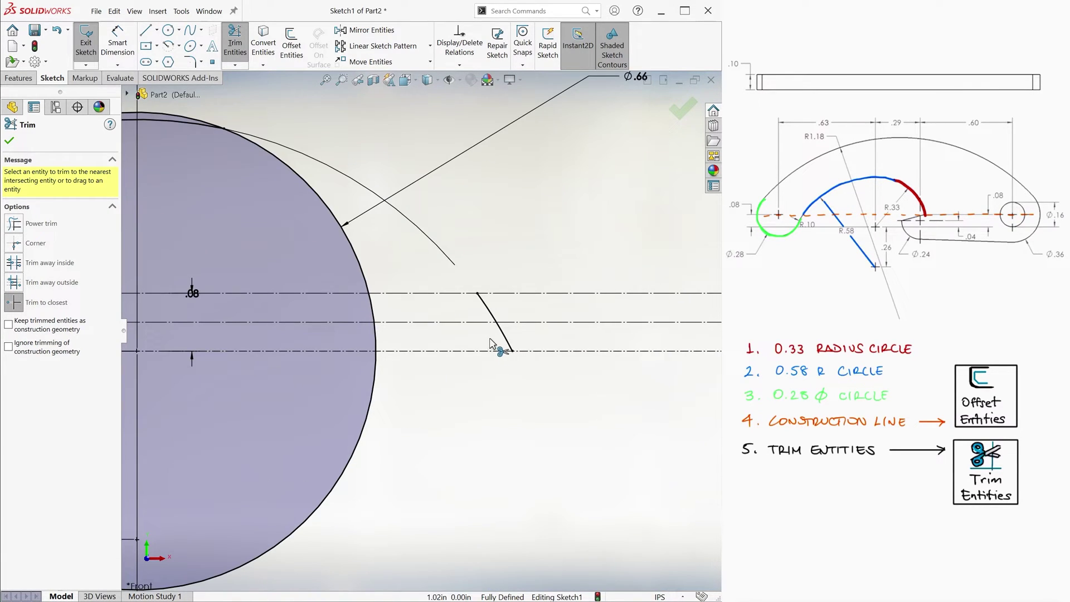
{"action": "left_click", "coordinate": [504, 338]}
{"action": "scroll", "coordinate": [504, 338], "scroll_direction": "up", "scroll_amount": 7}
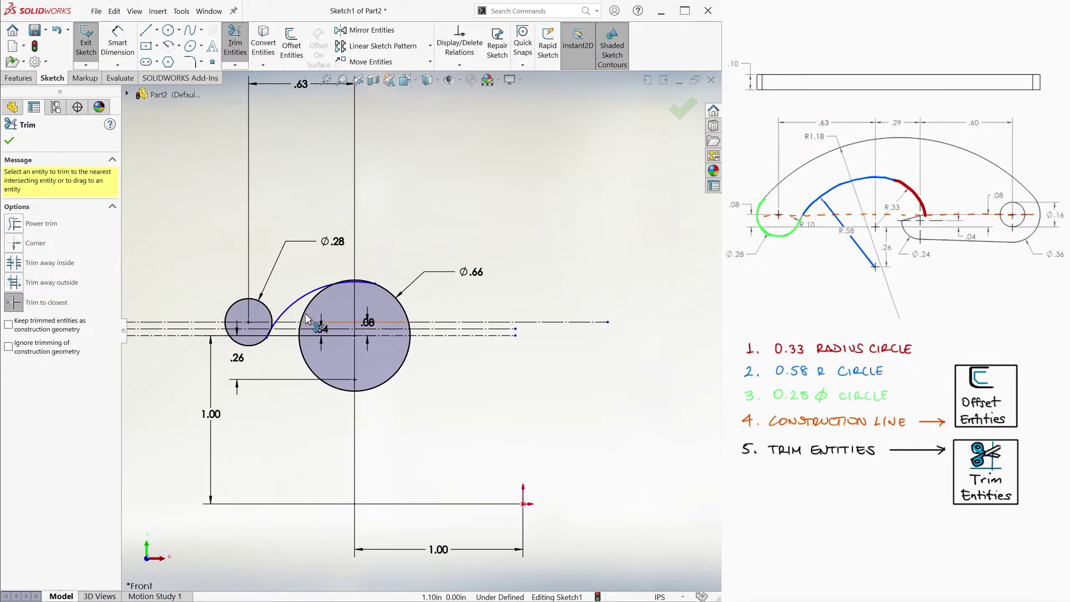
{"action": "scroll", "coordinate": [248, 264], "scroll_direction": "down", "scroll_amount": 3}
{"action": "left_click", "coordinate": [341, 280]}
{"action": "scroll", "coordinate": [268, 332], "scroll_direction": "down", "scroll_amount": 4}
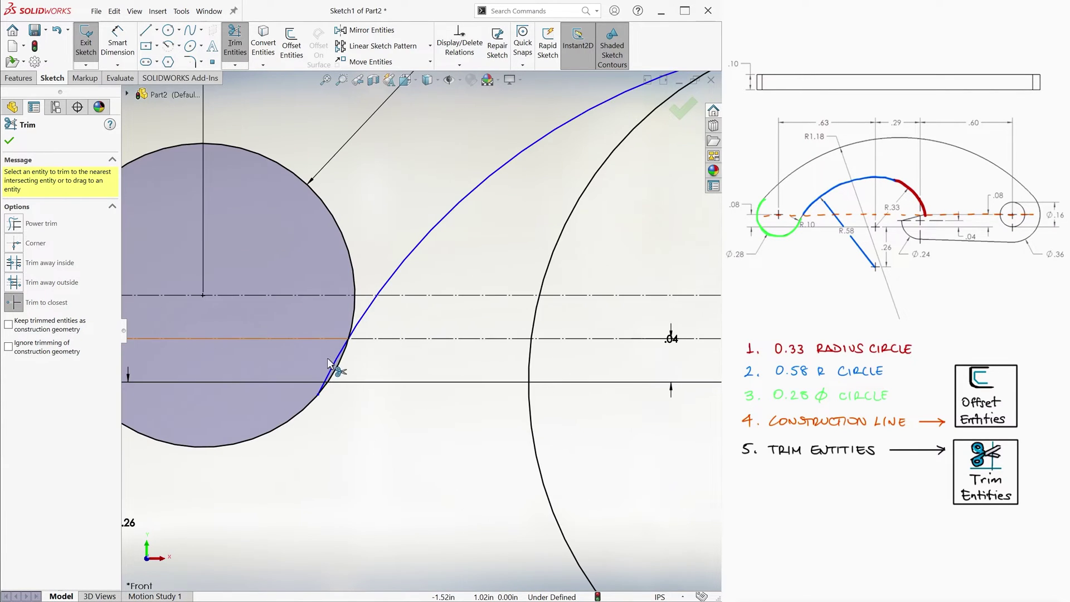
{"action": "left_click", "coordinate": [330, 358]}
{"action": "scroll", "coordinate": [312, 376], "scroll_direction": "down", "scroll_amount": 5}
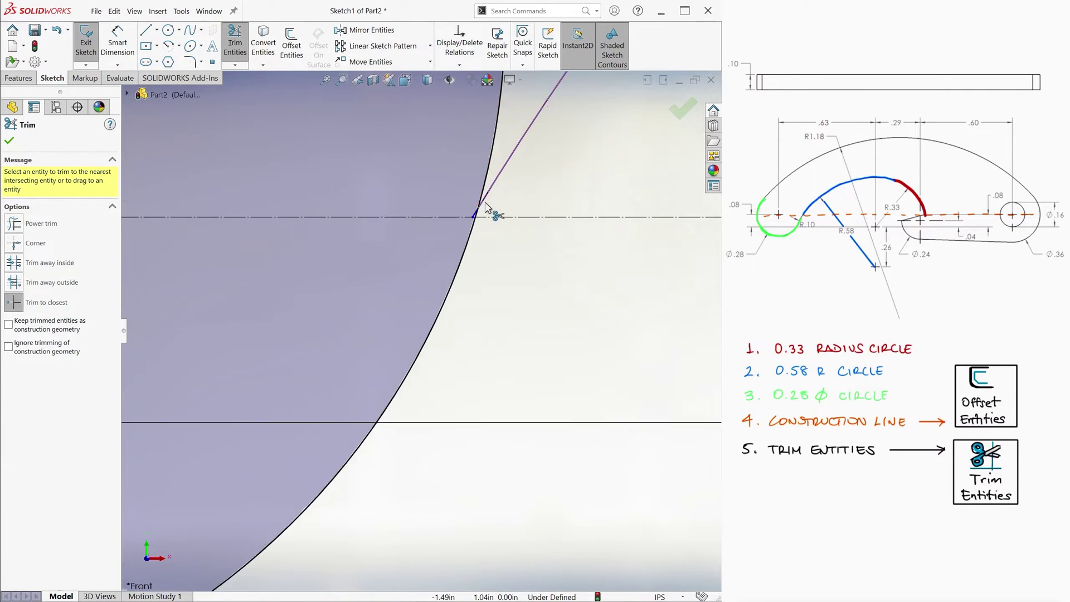
{"action": "scroll", "coordinate": [463, 279], "scroll_direction": "down", "scroll_amount": 3}
{"action": "scroll", "coordinate": [451, 295], "scroll_direction": "down", "scroll_amount": 2}
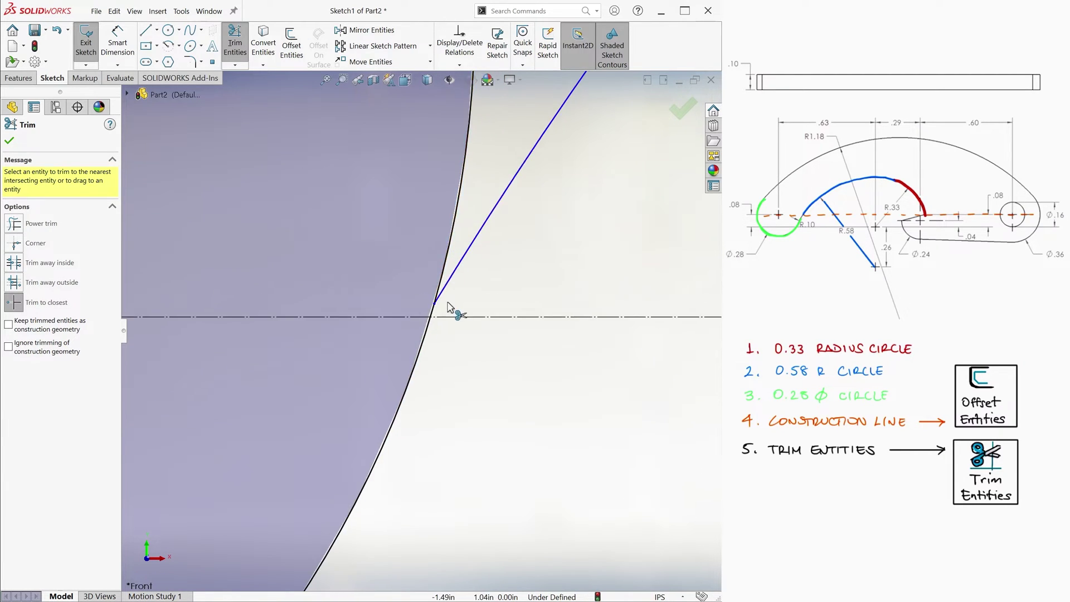
{"action": "scroll", "coordinate": [479, 292], "scroll_direction": "up", "scroll_amount": 6}
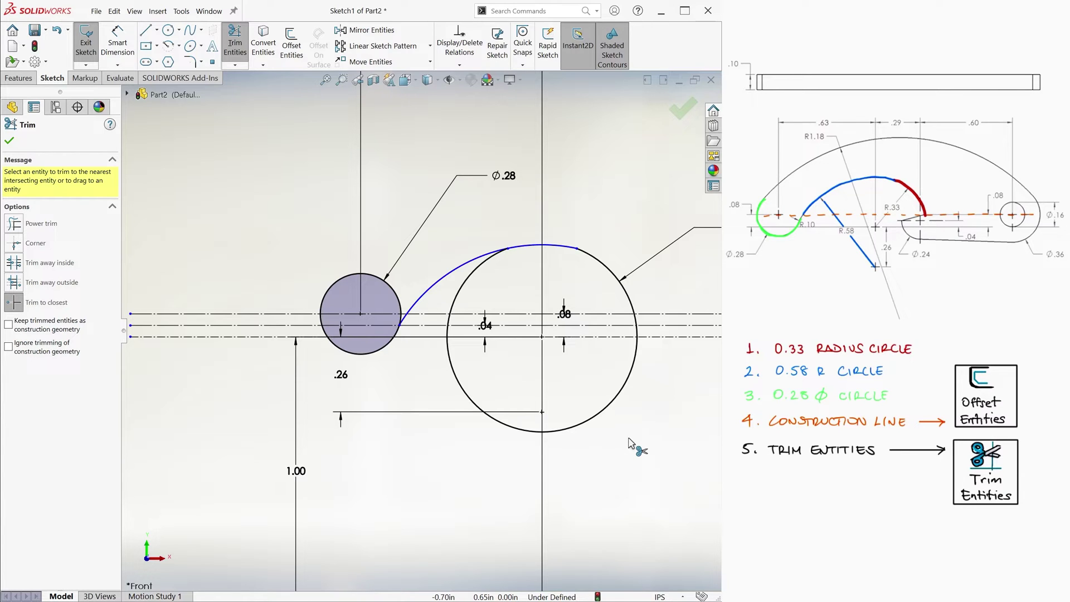
Step: Dimension the remaining trimmed arc to R.58
{"action": "key", "text": "d"}
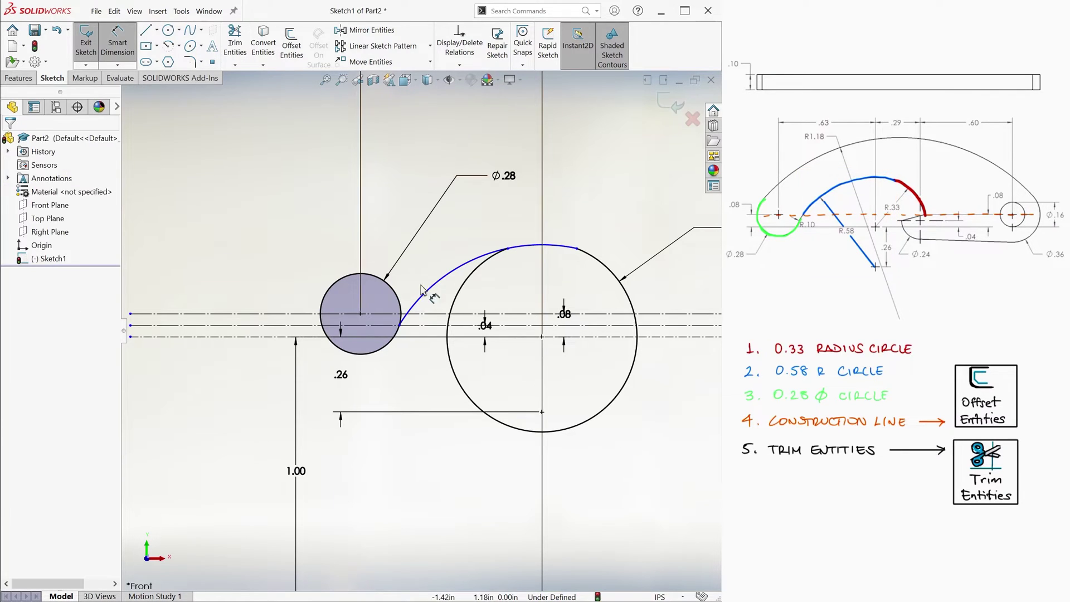
{"action": "left_click", "coordinate": [501, 250]}
{"action": "left_click", "coordinate": [449, 234]}
{"action": "scroll", "coordinate": [440, 335], "scroll_direction": "up", "scroll_amount": 4}
{"action": "scroll", "coordinate": [482, 344], "scroll_direction": "down", "scroll_amount": 4}
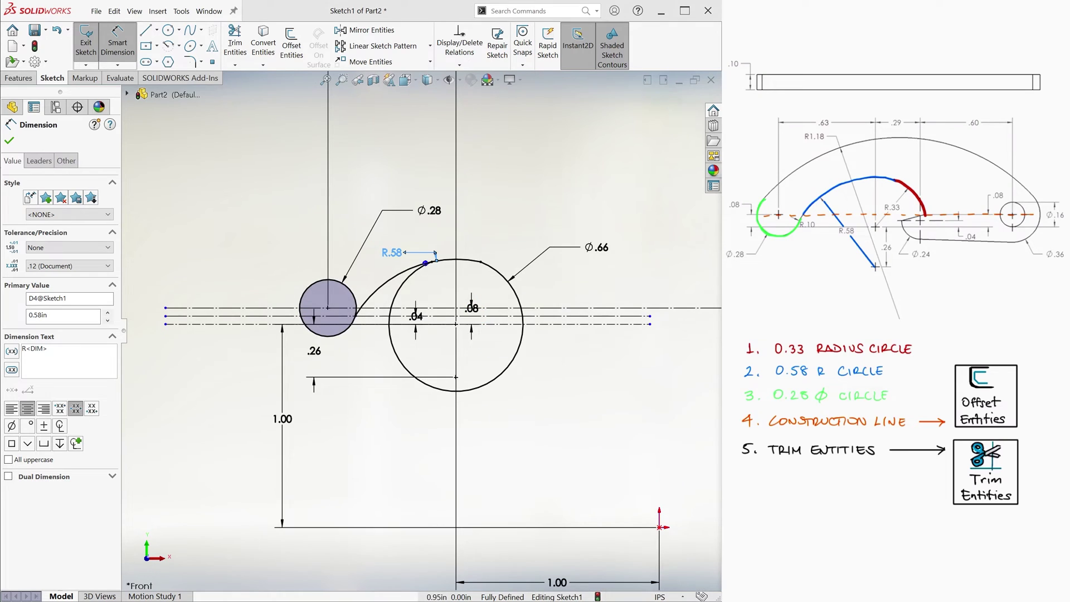
Step: Draw a circle right of the big circle and set its diameter to Ø.24
{"action": "left_click", "coordinate": [168, 31]}
{"action": "left_click", "coordinate": [602, 394]}
{"action": "left_click", "coordinate": [626, 398]}
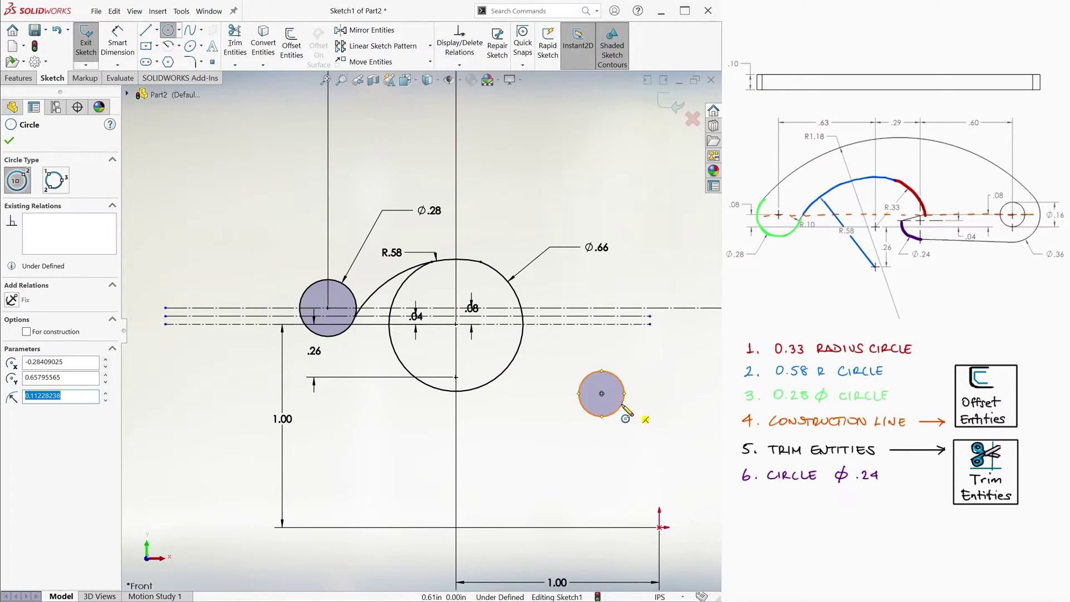
{"action": "key", "text": "d"}
{"action": "left_click", "coordinate": [621, 379]}
{"action": "left_click", "coordinate": [651, 351]}
{"action": "type", "text": "0.24"}
{"action": "key", "text": "Return"}
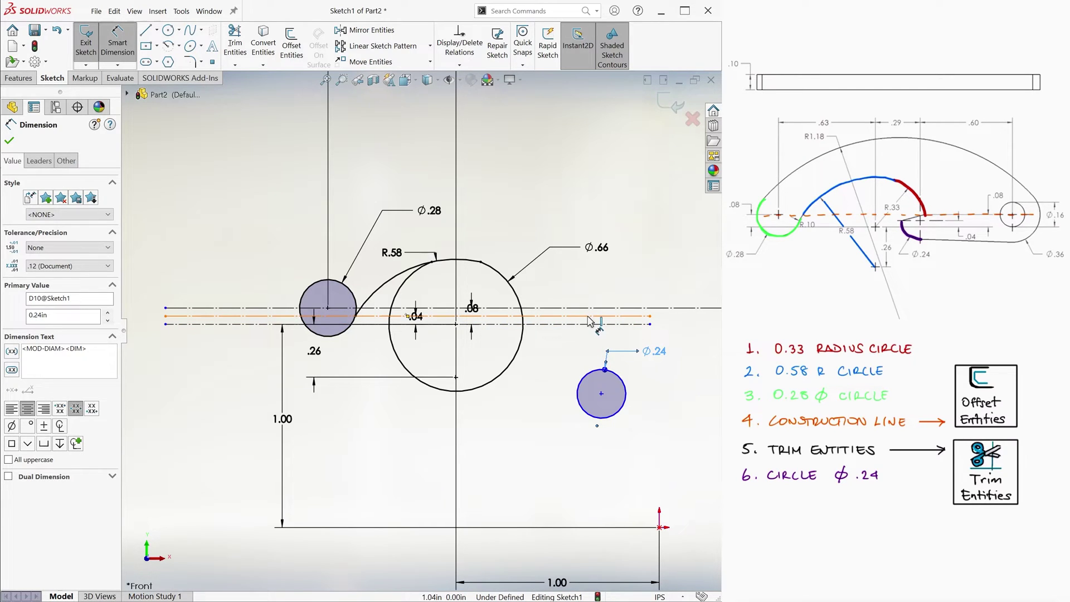
{"action": "key", "text": "Escape"}
Step: Make the Ø.24 circle's centre coincident with the middle construction line
{"action": "left_click", "coordinate": [459, 64]}
{"action": "left_click", "coordinate": [474, 88]}
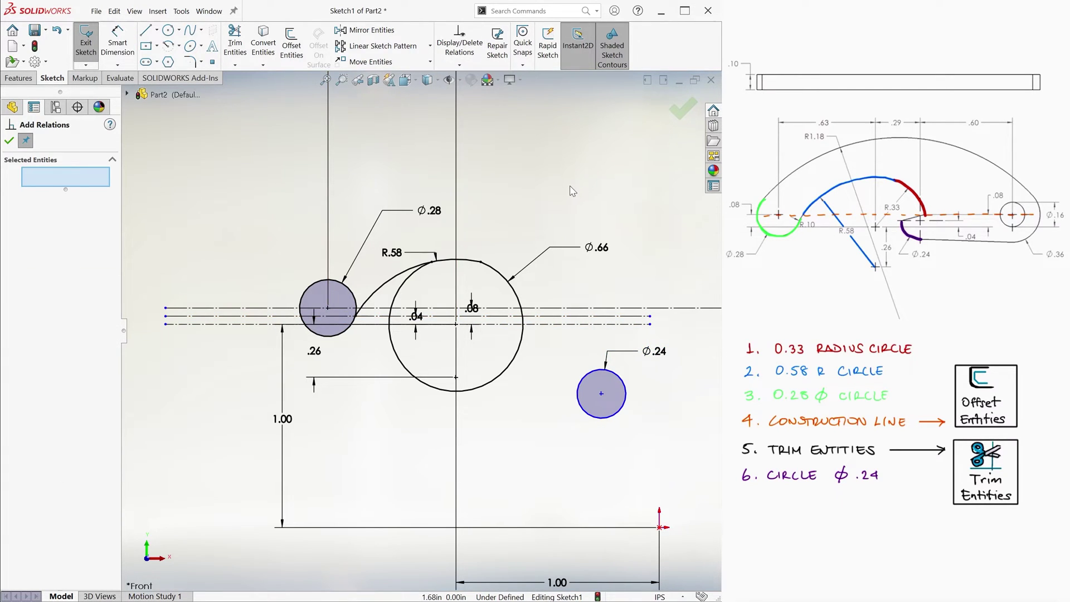
{"action": "left_click", "coordinate": [601, 394]}
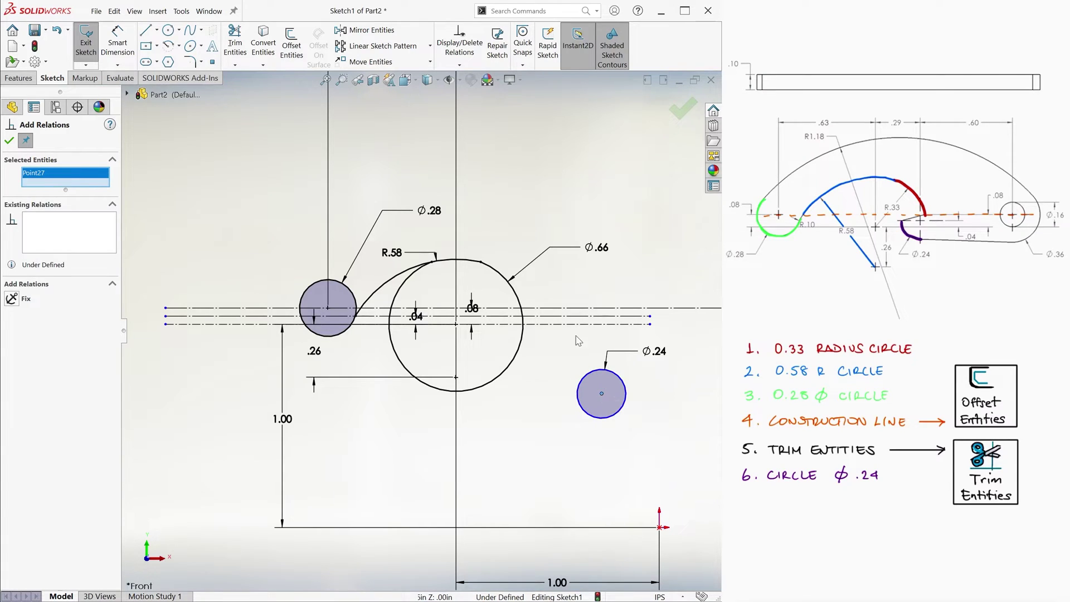
{"action": "left_click", "coordinate": [579, 316]}
{"action": "left_click", "coordinate": [34, 298]}
{"action": "left_click", "coordinate": [9, 141]}
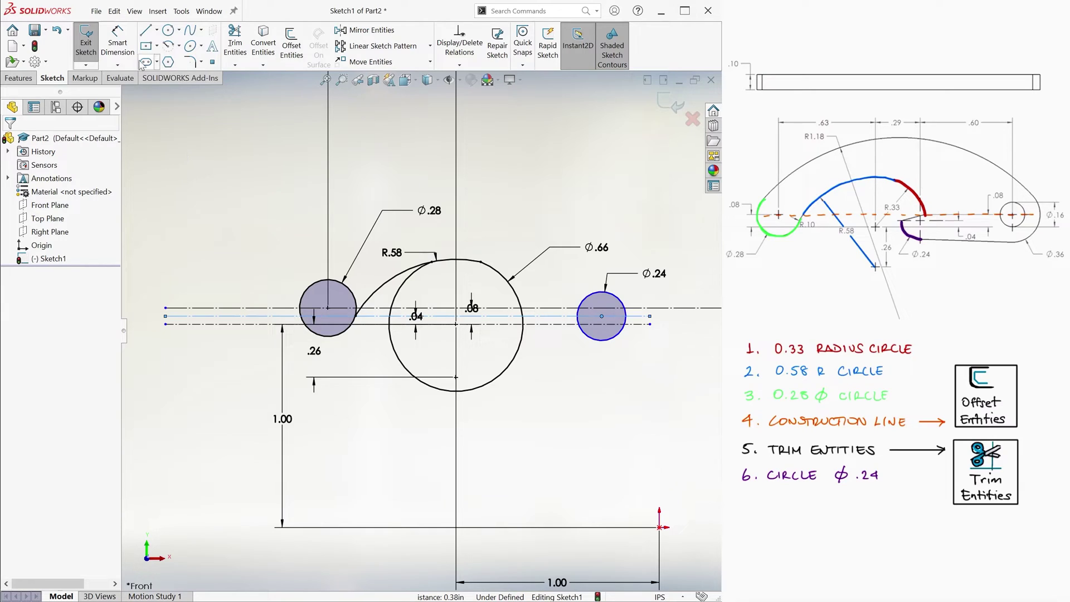
Step: Dimension the Ø.24 circle's centre .29 horizontally from the Ø.66 circle's centre
{"action": "left_click", "coordinate": [117, 45]}
{"action": "left_click", "coordinate": [601, 316]}
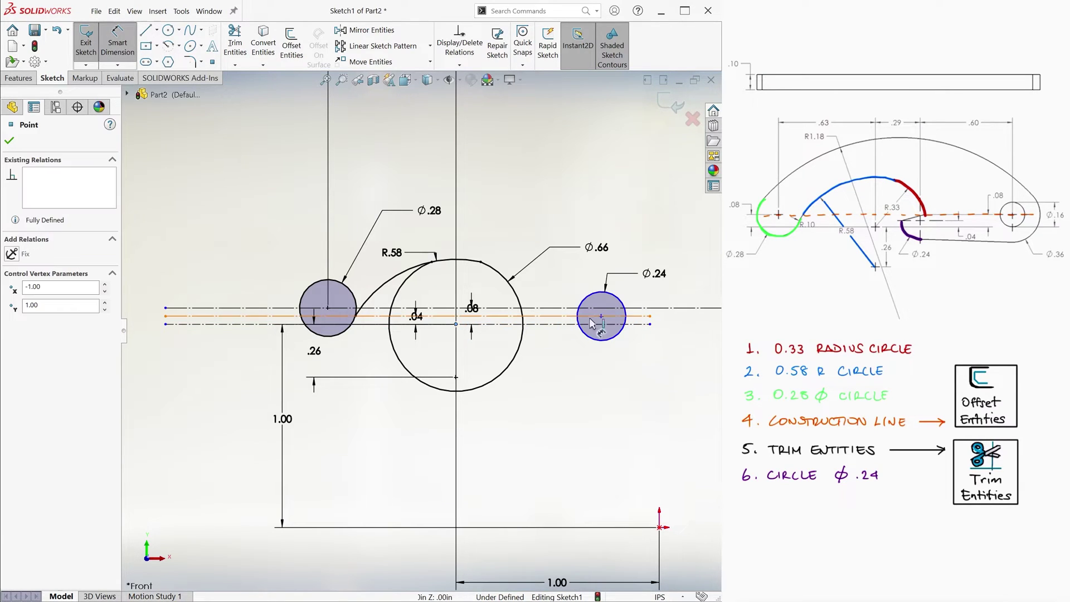
{"action": "left_click", "coordinate": [456, 212]}
{"action": "left_click", "coordinate": [523, 178]}
{"action": "type", "text": ".29"}
{"action": "key", "text": "Return"}
{"action": "scroll", "coordinate": [536, 173], "scroll_direction": "up", "scroll_amount": 2}
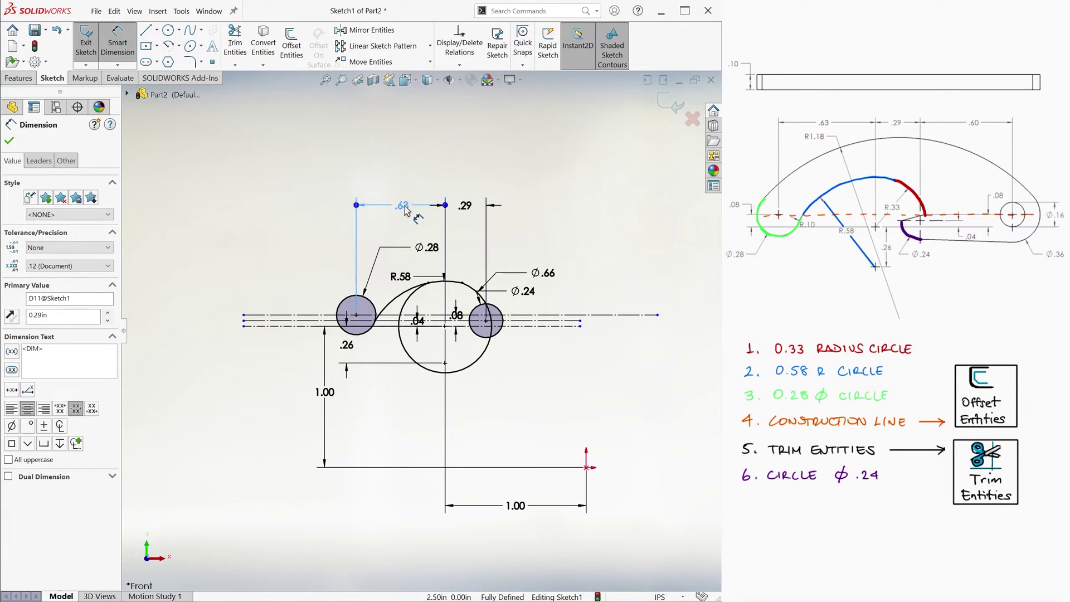
{"action": "scroll", "coordinate": [501, 218], "scroll_direction": "down", "scroll_amount": 4}
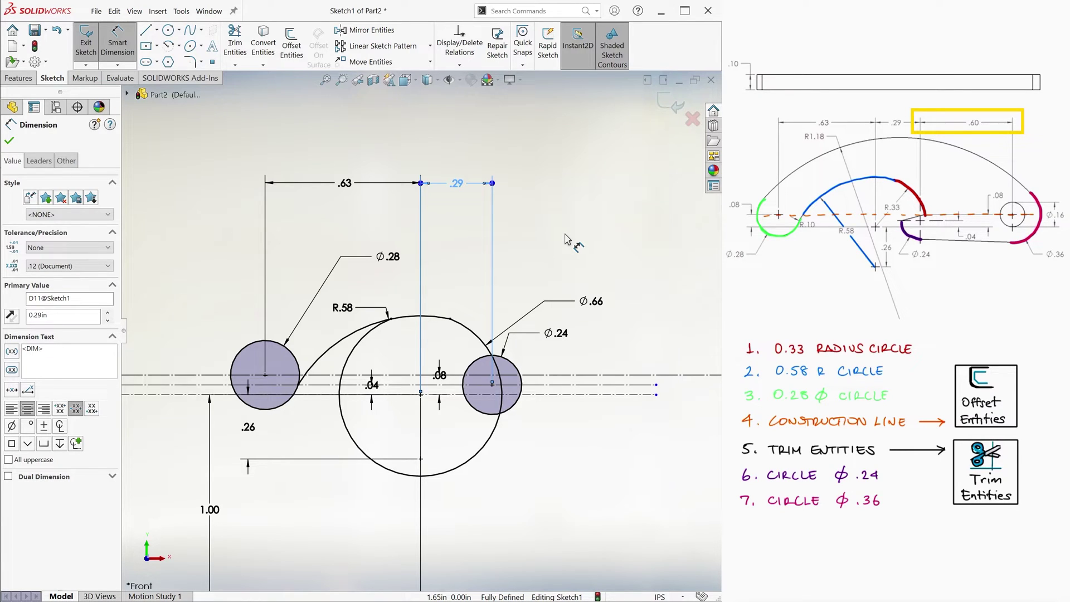
Step: Draw a new circle to the right of the Ø.24 circle and dimension it Ø.36
{"action": "left_click", "coordinate": [168, 29]}
{"action": "left_click", "coordinate": [607, 442]}
{"action": "left_click", "coordinate": [637, 466]}
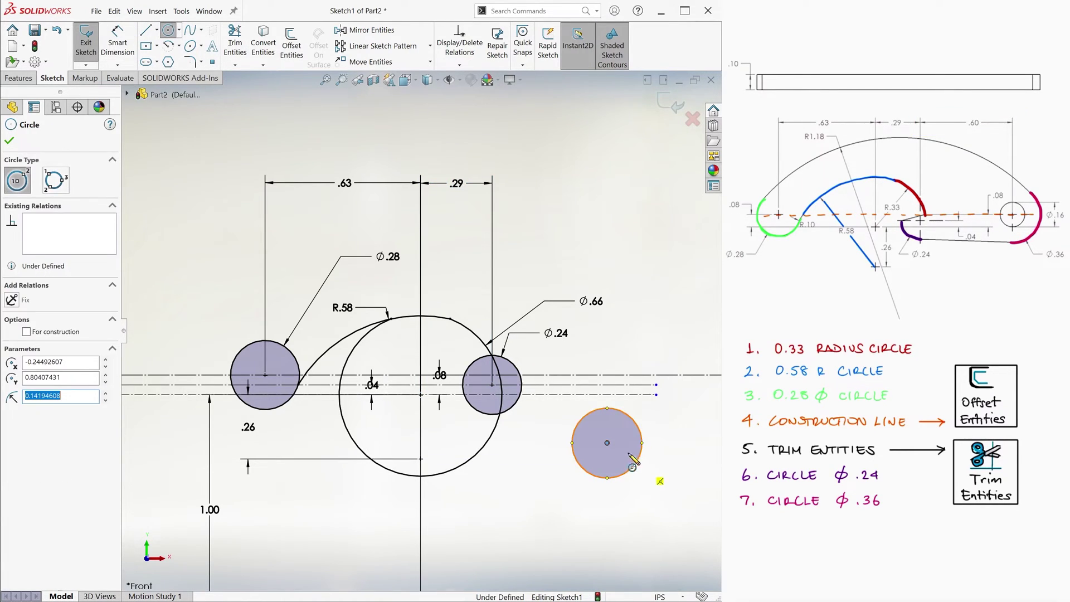
{"action": "key", "text": "d"}
{"action": "left_click", "coordinate": [624, 473]}
{"action": "left_click", "coordinate": [659, 505]}
{"action": "type", "text": ".36"}
{"action": "key", "text": "Return"}
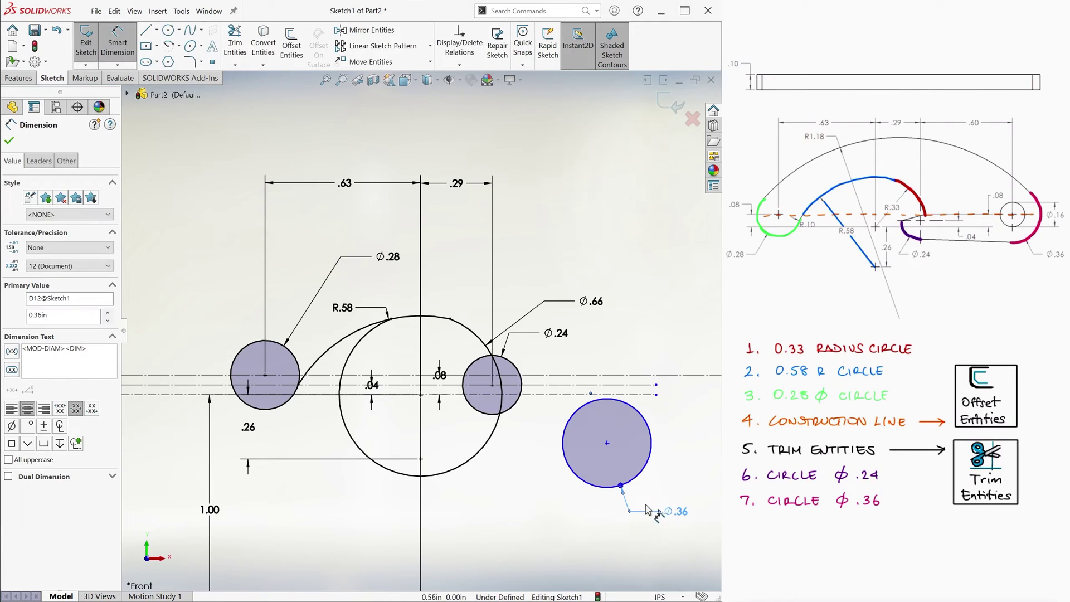
{"action": "key", "text": "Escape"}
Step: Make the Ø.36 circle's centre coincident with the horizontal construction line
{"action": "left_click", "coordinate": [459, 65]}
{"action": "left_click", "coordinate": [479, 93]}
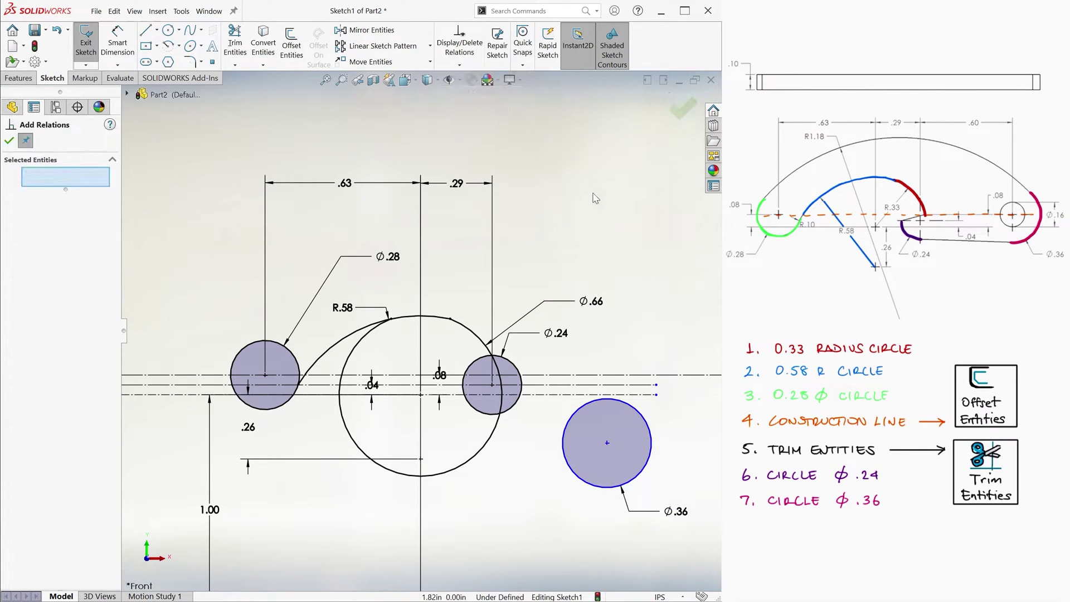
{"action": "left_click", "coordinate": [607, 442]}
{"action": "left_click", "coordinate": [598, 375]}
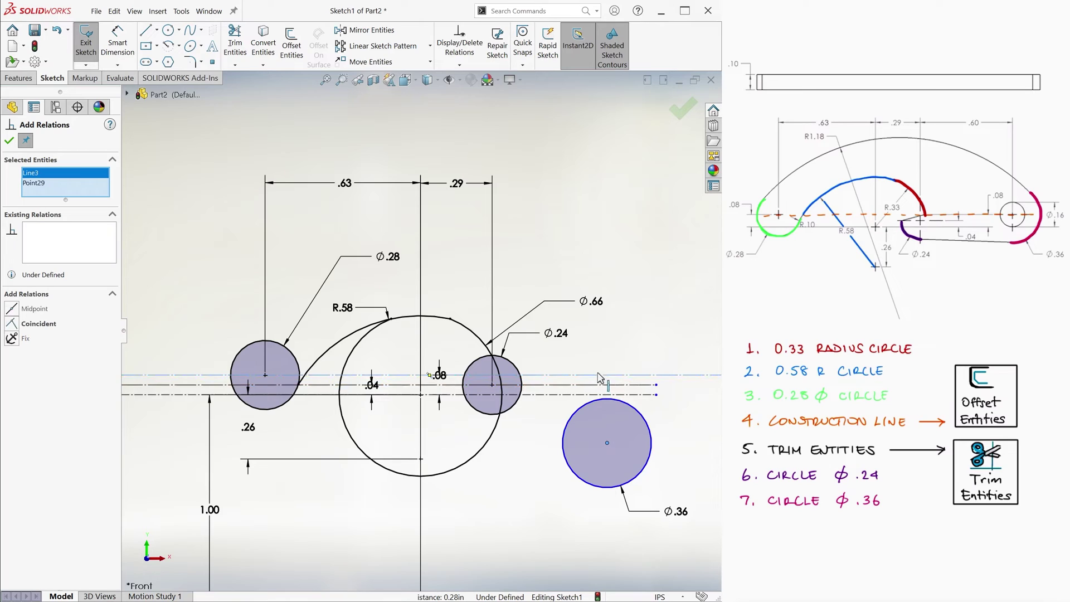
{"action": "left_click", "coordinate": [19, 323]}
{"action": "left_click", "coordinate": [9, 140]}
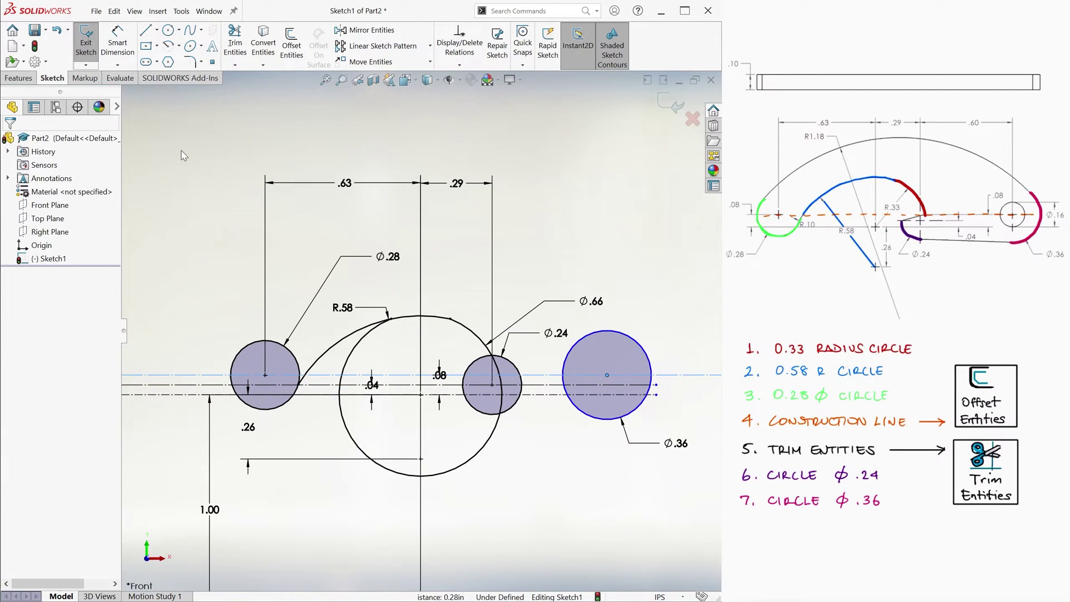
Step: Dimension the centre-to-centre distance between the Ø.36 and Ø.24 circles as 0.60 in
{"action": "left_click", "coordinate": [117, 43]}
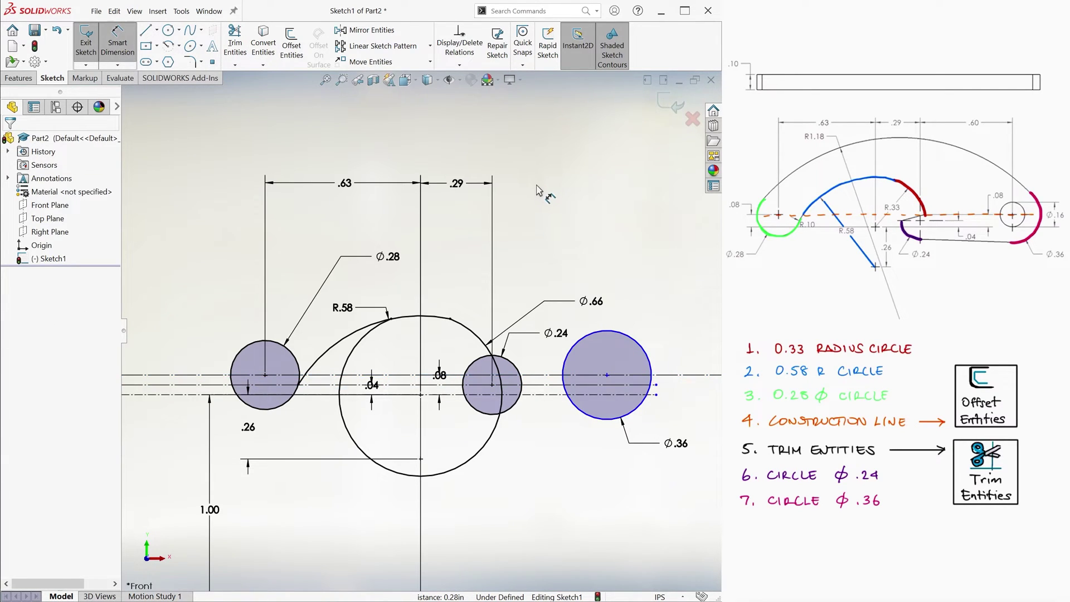
{"action": "left_click", "coordinate": [607, 377]}
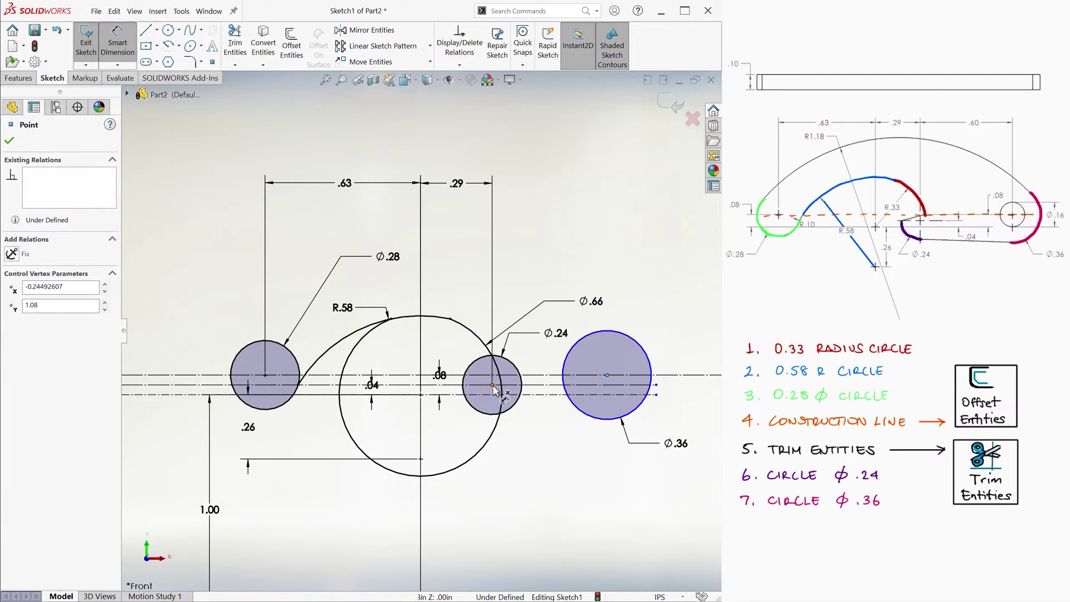
{"action": "left_click", "coordinate": [492, 383]}
{"action": "left_click", "coordinate": [546, 187]}
{"action": "type", "text": ".6"}
{"action": "key", "text": "Return"}
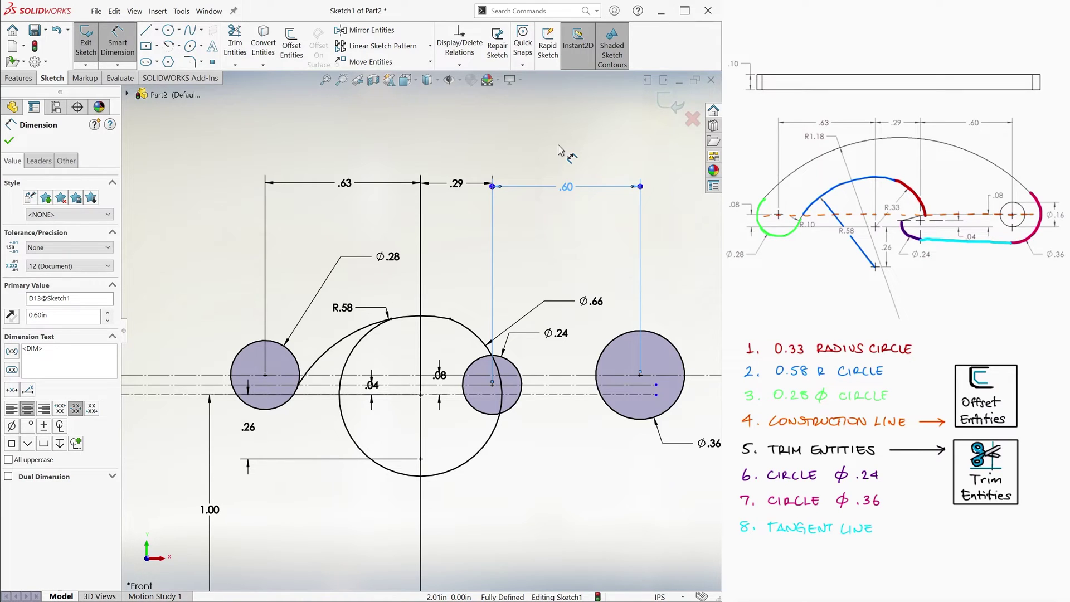
Step: Draw a straight line just beneath the Ø.24 and Ø.36 circles
{"action": "key", "text": "l"}
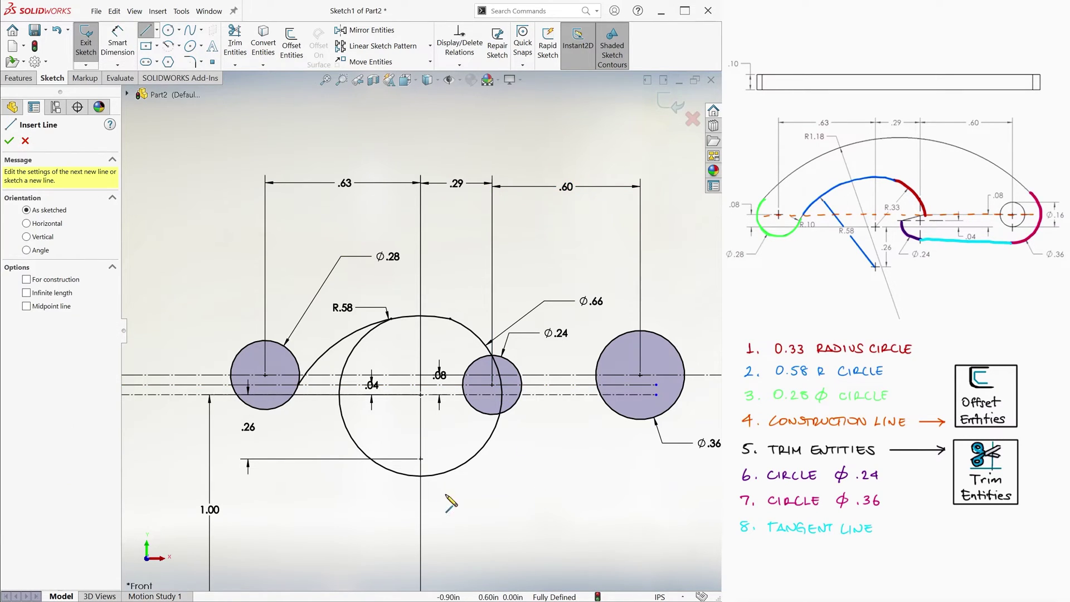
{"action": "left_click_drag", "start_coordinate": [462, 499], "coordinate": [694, 530]}
{"action": "key", "text": "Escape"}
{"action": "left_click_drag", "start_coordinate": [578, 514], "coordinate": [579, 437]}
{"action": "key", "text": "Escape"}
Step: Add a Tangent relation between the new line and the Ø.24 circle
{"action": "left_click", "coordinate": [460, 65]}
{"action": "left_click", "coordinate": [470, 96]}
{"action": "left_click", "coordinate": [548, 433]}
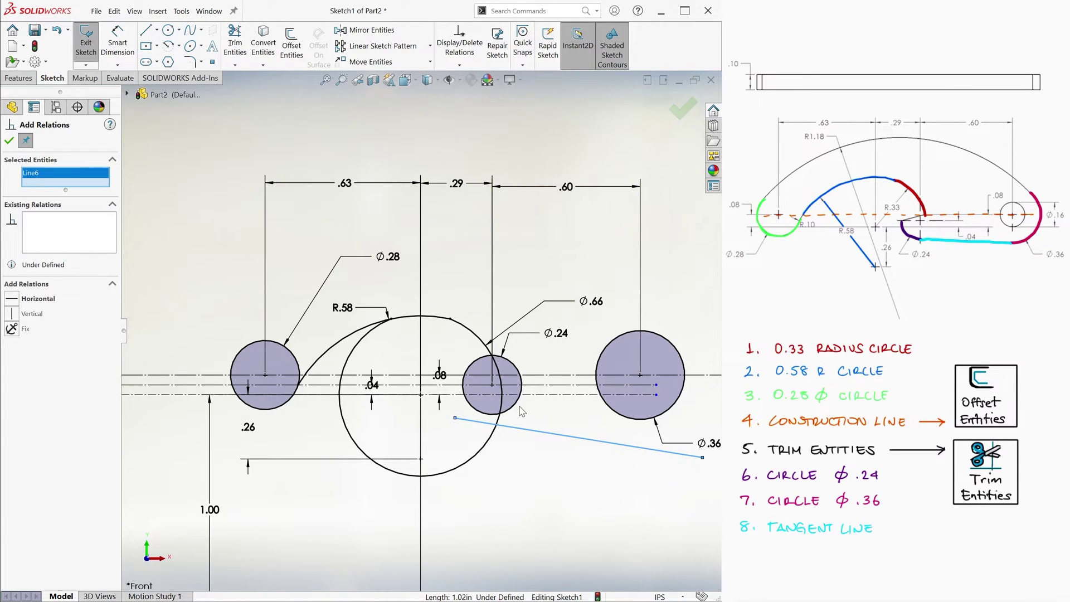
{"action": "left_click", "coordinate": [517, 404]}
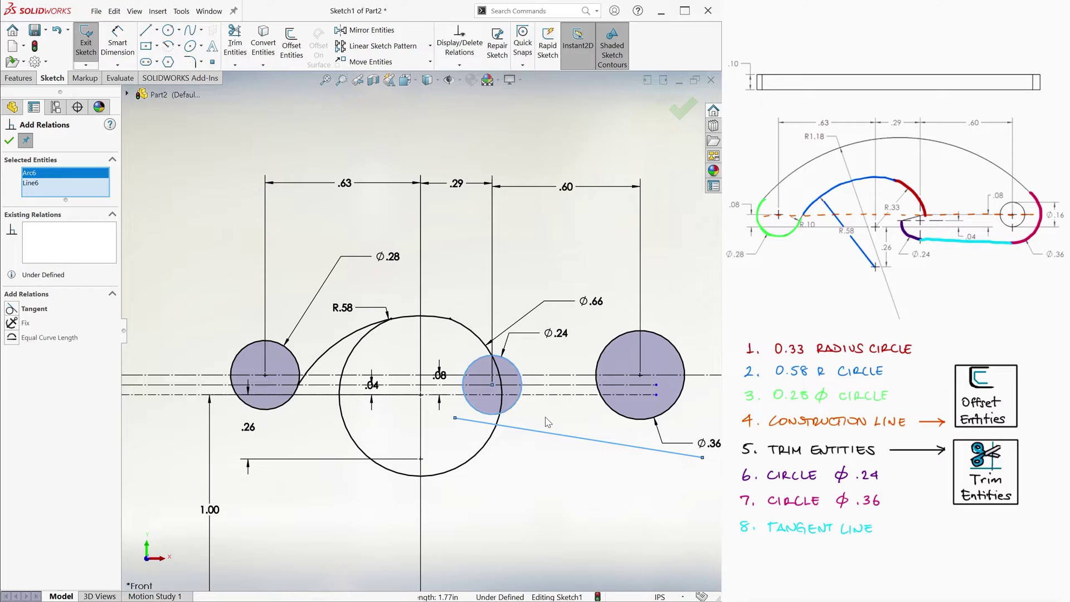
{"action": "left_click", "coordinate": [13, 311]}
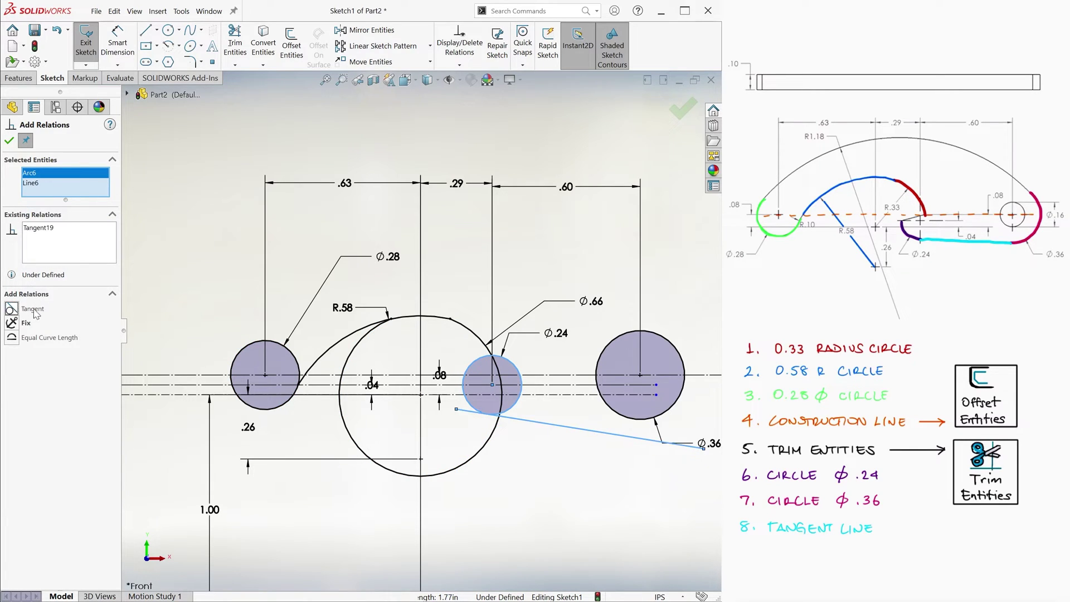
{"action": "left_click", "coordinate": [9, 141]}
Step: Add a Tangent relation between the line and the Ø.36 circle
{"action": "left_click", "coordinate": [459, 65]}
{"action": "left_click", "coordinate": [474, 89]}
{"action": "left_click", "coordinate": [579, 428]}
{"action": "left_click", "coordinate": [611, 411]}
{"action": "left_click", "coordinate": [34, 308]}
{"action": "left_click", "coordinate": [9, 141]}
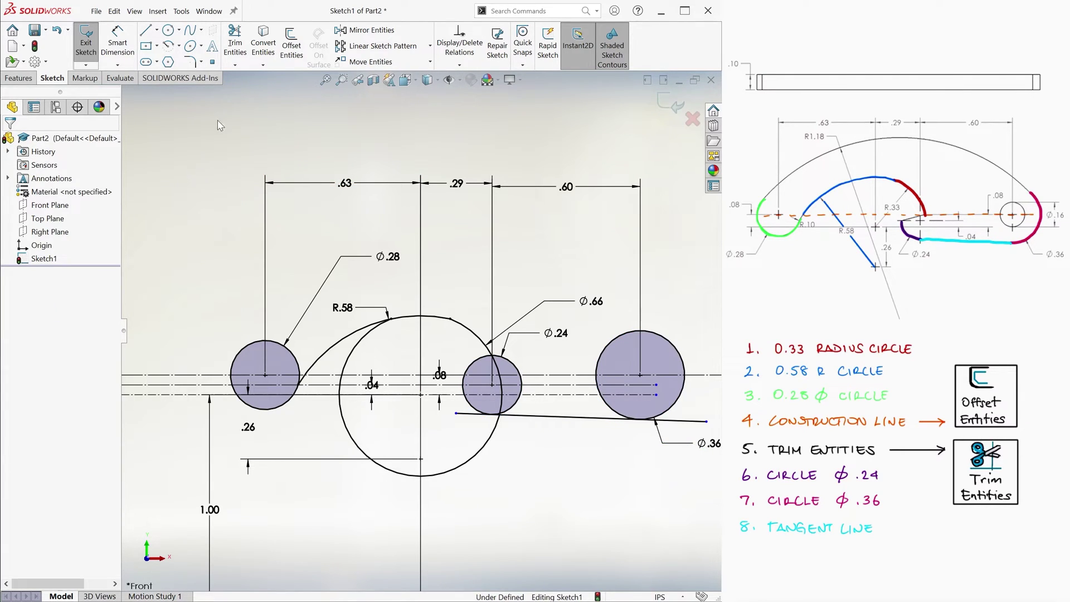
Step: Trim away the lower and left parts of the Ø.66 circle, the right part of the Ø.24 circle, and the adjacent arc segment
{"action": "left_click", "coordinate": [235, 45]}
{"action": "left_click", "coordinate": [341, 415]}
{"action": "left_click", "coordinate": [346, 369]}
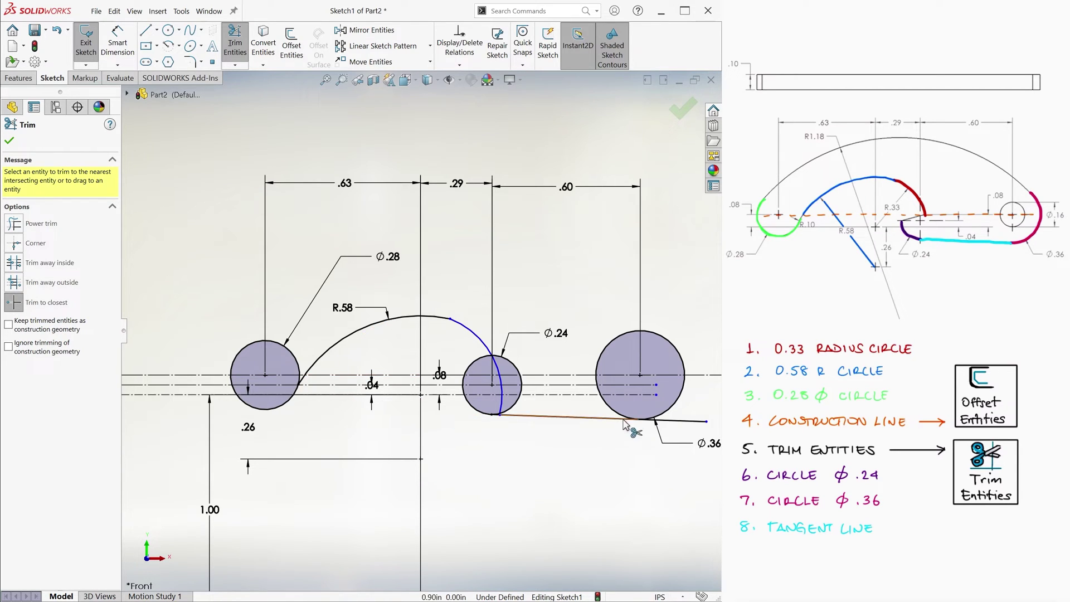
{"action": "scroll", "coordinate": [551, 412], "scroll_direction": "down", "scroll_amount": 3}
{"action": "left_click", "coordinate": [485, 370]}
{"action": "left_click", "coordinate": [445, 393]}
{"action": "scroll", "coordinate": [443, 404], "scroll_direction": "down", "scroll_amount": 5}
{"action": "scroll", "coordinate": [410, 345], "scroll_direction": "up", "scroll_amount": 5}
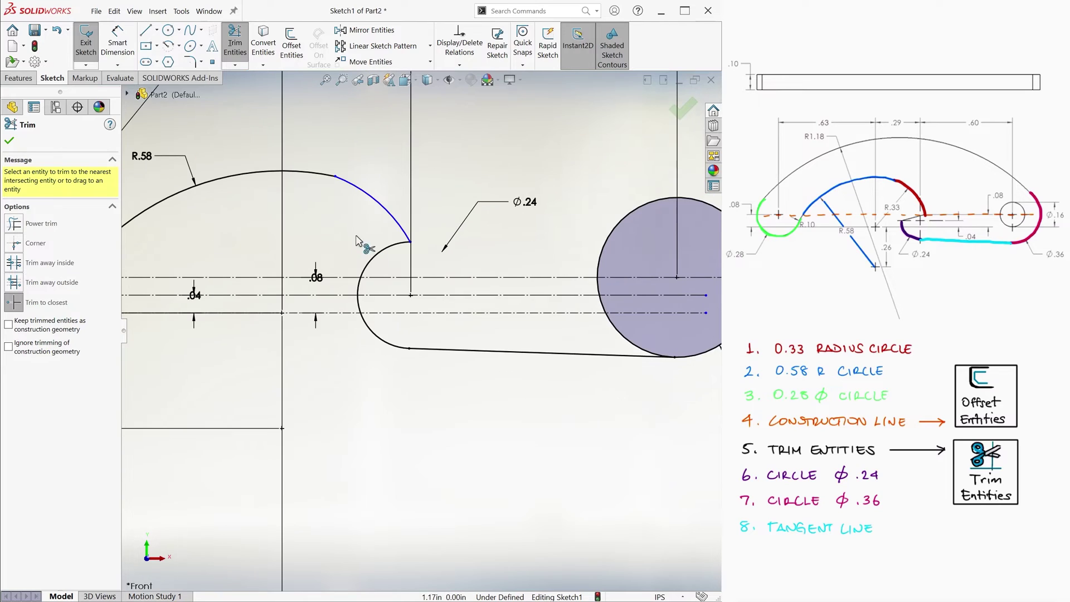
{"action": "scroll", "coordinate": [341, 232], "scroll_direction": "up", "scroll_amount": 5}
Step: Dimension the remaining notch arc as R.33
{"action": "key", "text": "d"}
{"action": "left_click", "coordinate": [393, 267]}
{"action": "left_click", "coordinate": [461, 236]}
{"action": "key", "text": "Return"}
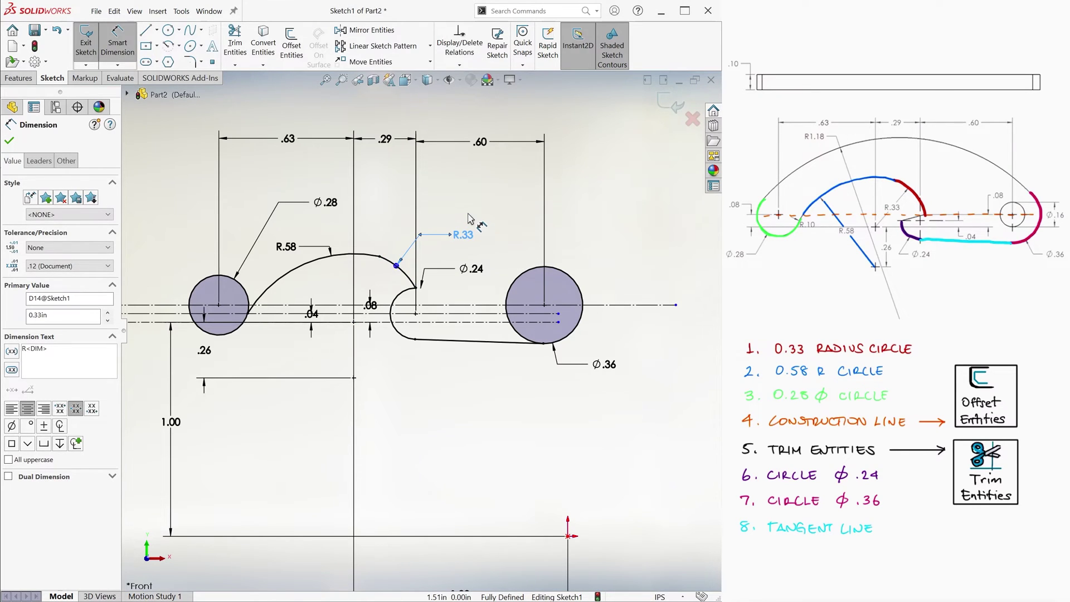
Step: Draw a large circle centred below the sketch and set its diameter to 2.36 in
{"action": "key", "text": "Escape"}
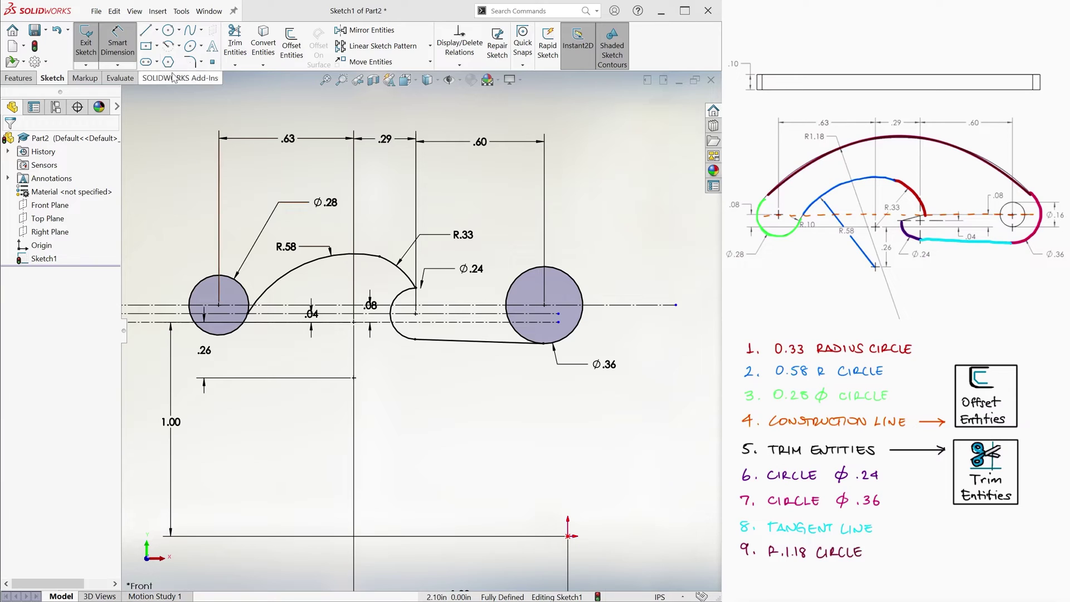
{"action": "left_click", "coordinate": [167, 29]}
{"action": "left_click", "coordinate": [404, 419]}
{"action": "left_click", "coordinate": [601, 238]}
{"action": "right_click_drag", "start_coordinate": [601, 239], "coordinate": [610, 178]}
{"action": "left_click", "coordinate": [613, 151]}
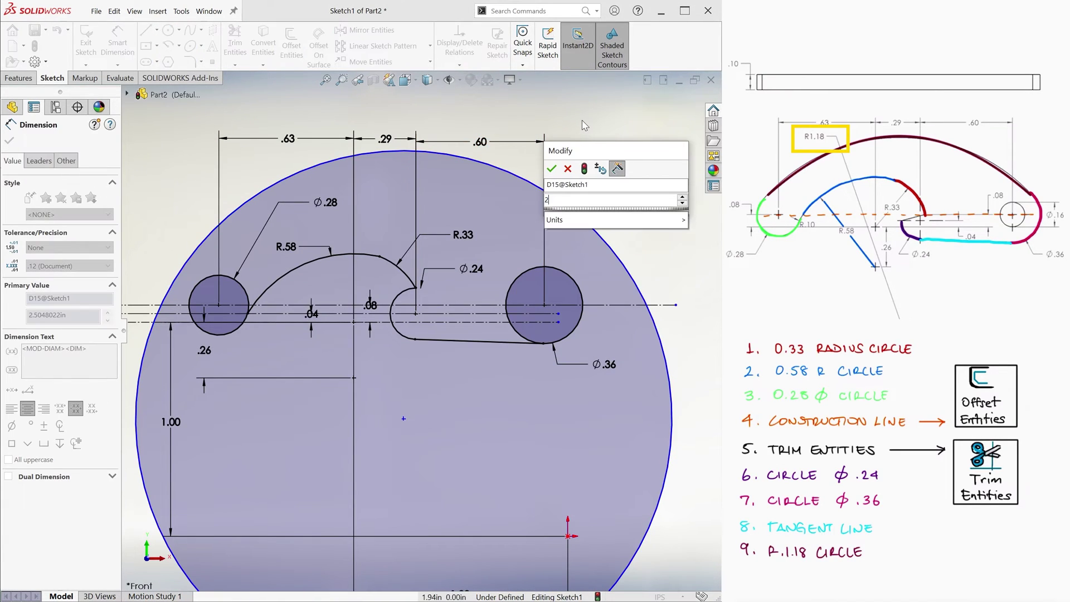
{"action": "type", "text": "2.36"}
{"action": "key", "text": "Return"}
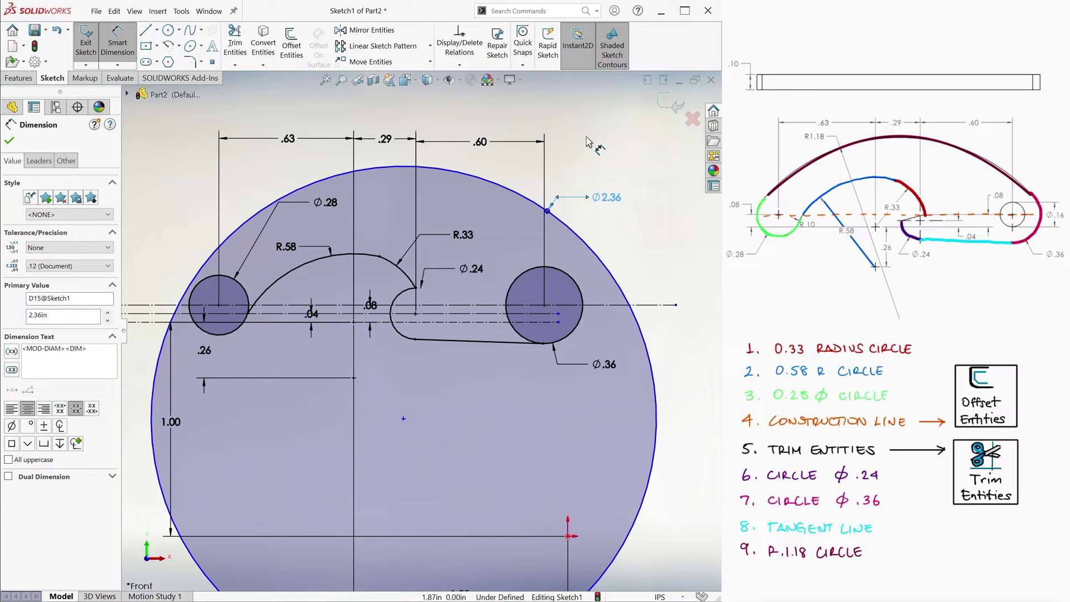
Step: Make the Ø2.36 circle tangent to the Ø.28 circle
{"action": "key", "text": "Escape"}
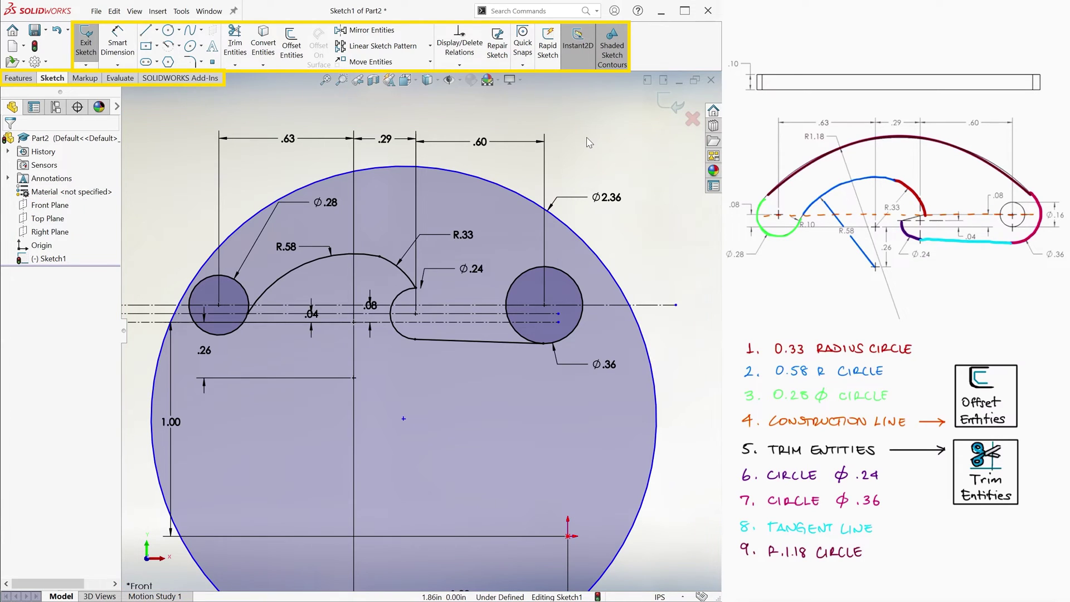
{"action": "left_click", "coordinate": [505, 176]}
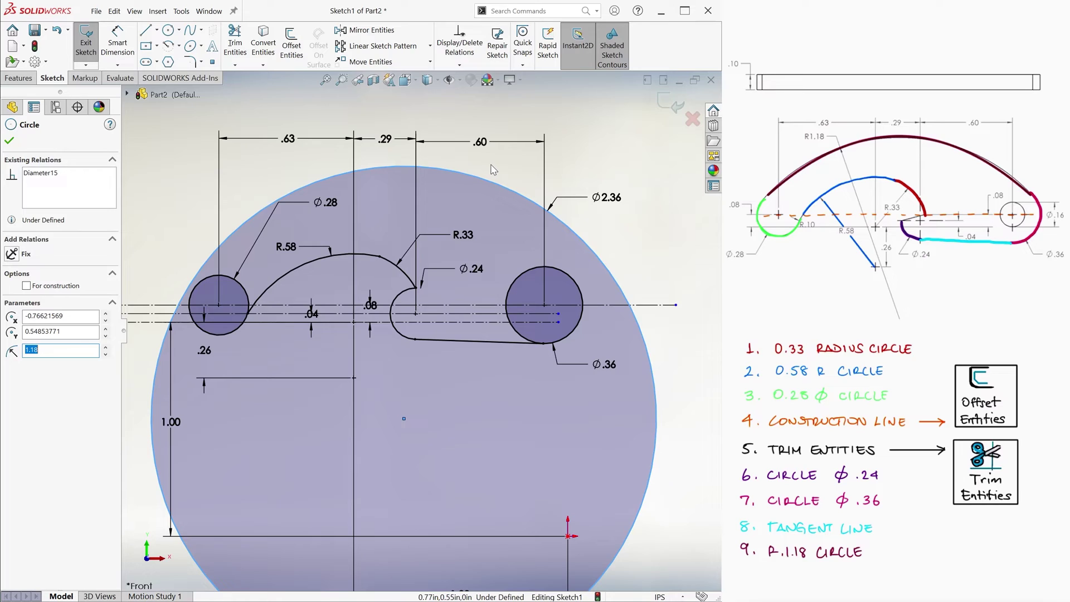
{"action": "key", "text": "shift"}
{"action": "left_click", "coordinate": [200, 280], "text": "shift"}
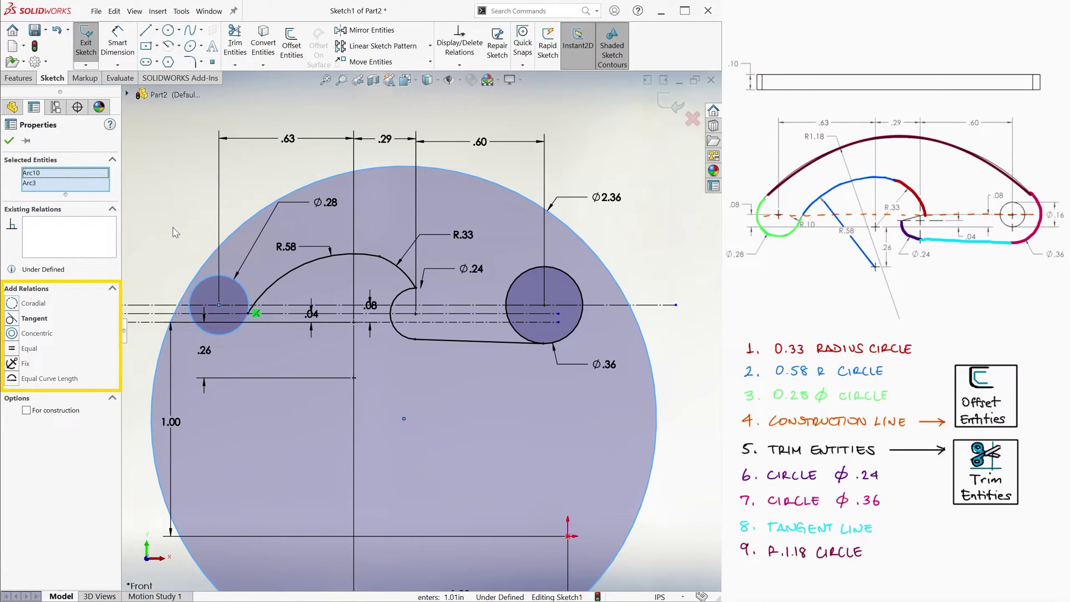
{"action": "left_click", "coordinate": [16, 320]}
{"action": "left_click", "coordinate": [9, 140]}
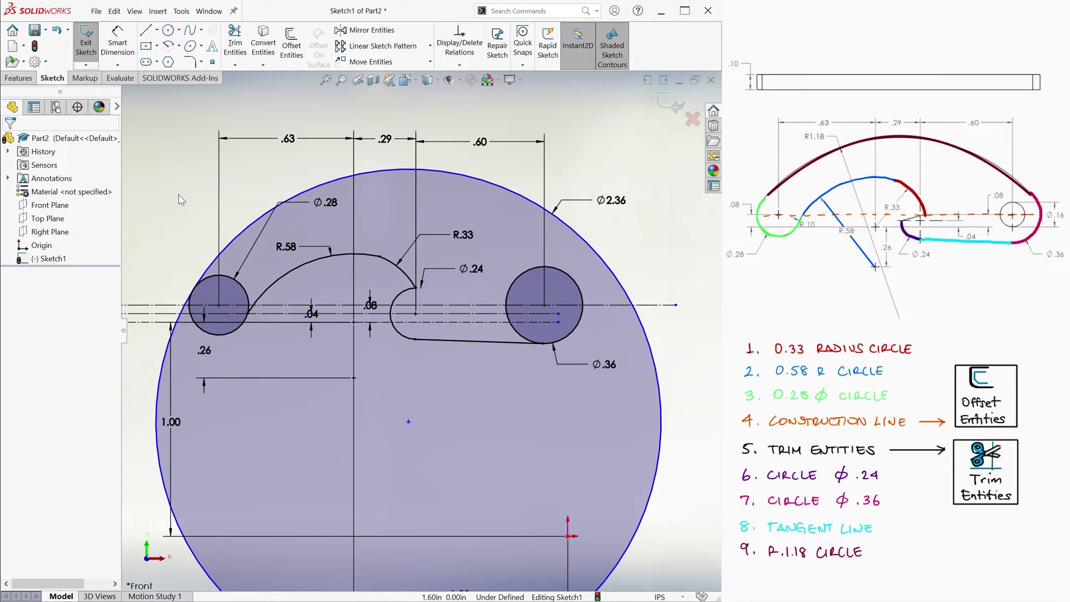
Step: Make the Ø2.36 circle tangent to the Ø.36 circle
{"action": "left_click", "coordinate": [498, 186]}
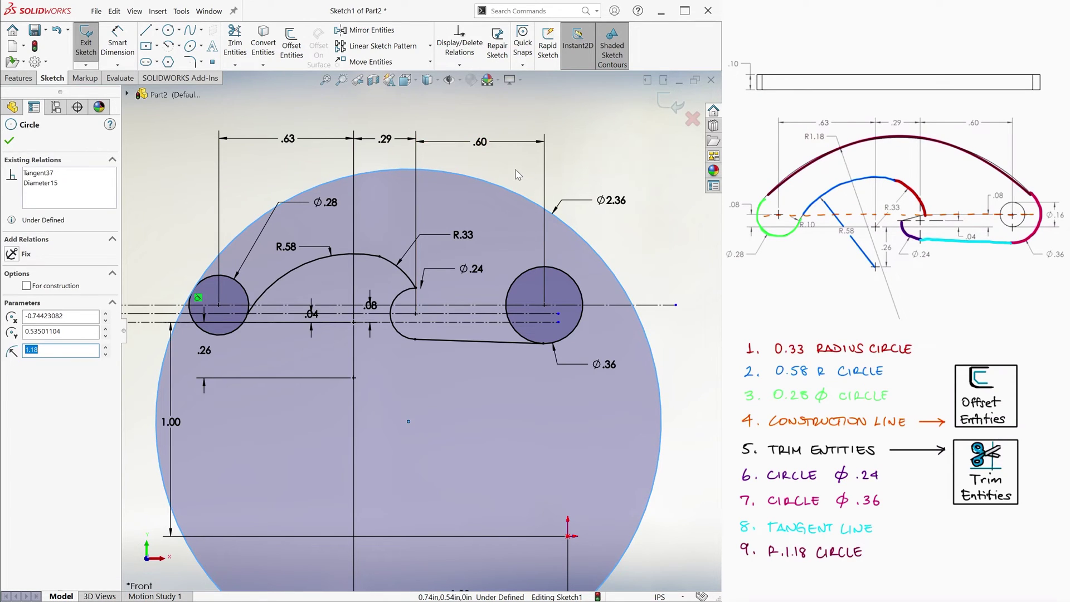
{"action": "key", "text": "shift"}
{"action": "left_click", "coordinate": [564, 273], "text": "shift"}
{"action": "left_click", "coordinate": [14, 319]}
{"action": "left_click", "coordinate": [188, 264]}
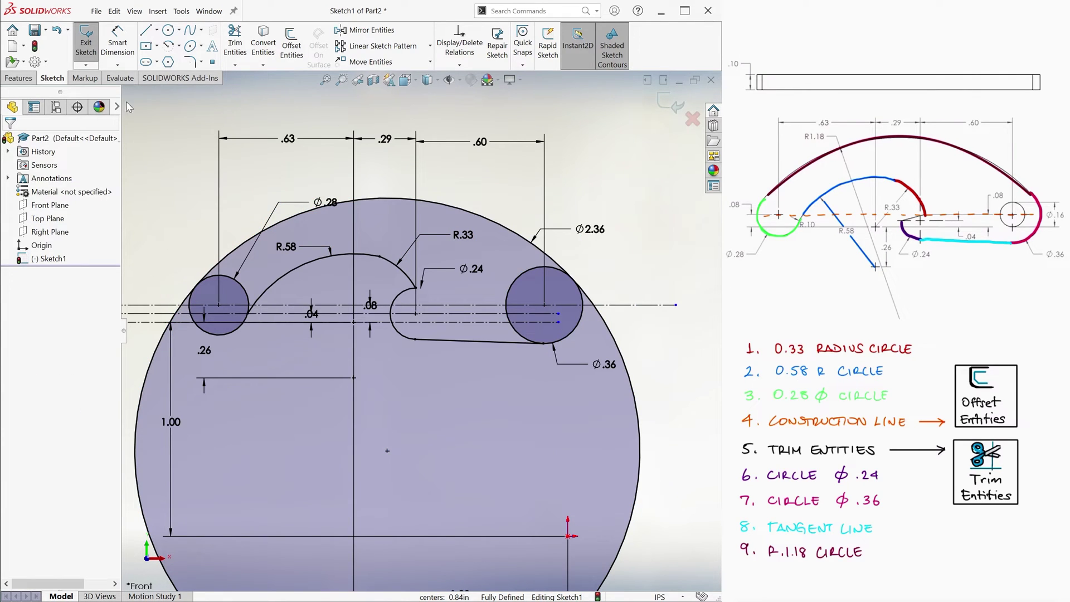
Step: Trim the lower Ø2.36 circle, its tail past the Ø.36 circle, and the inner arcs of both end circles
{"action": "left_click", "coordinate": [235, 42]}
{"action": "left_click", "coordinate": [151, 357]}
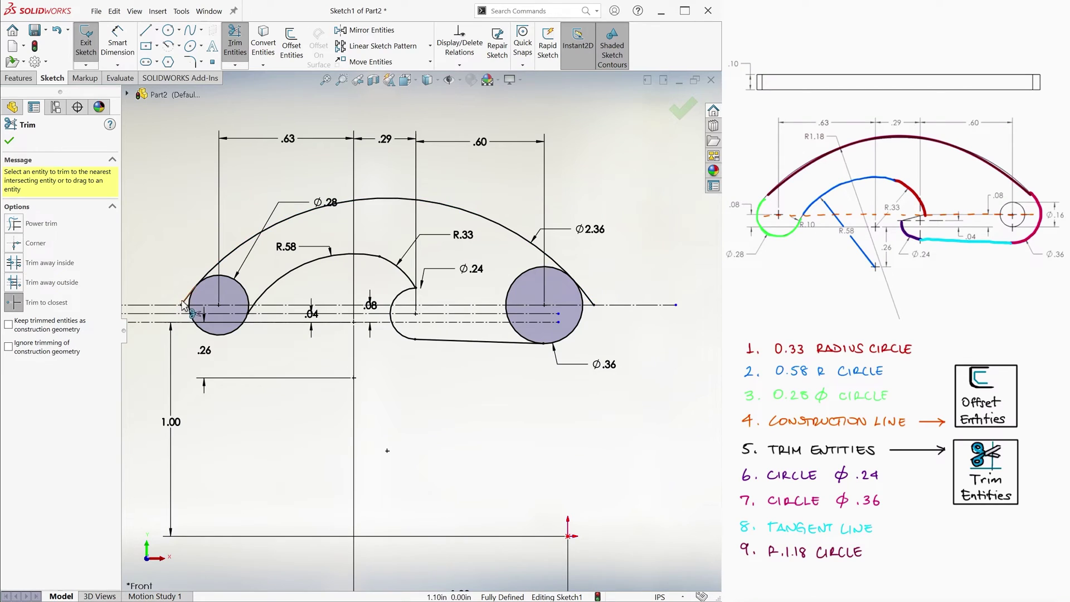
{"action": "left_click", "coordinate": [584, 292]}
{"action": "left_click", "coordinate": [507, 304]}
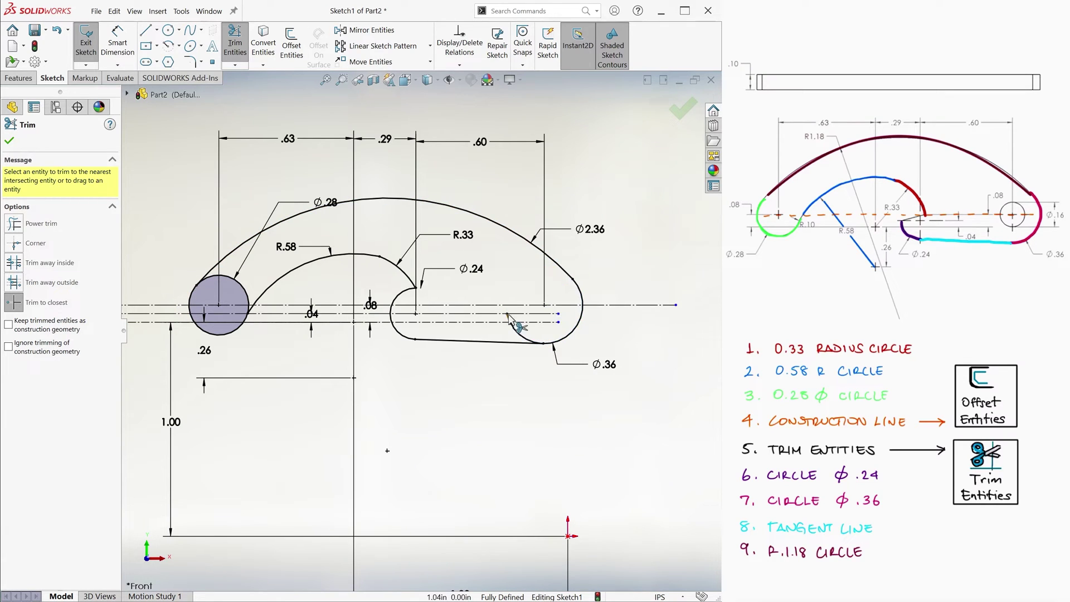
{"action": "left_click", "coordinate": [249, 308]}
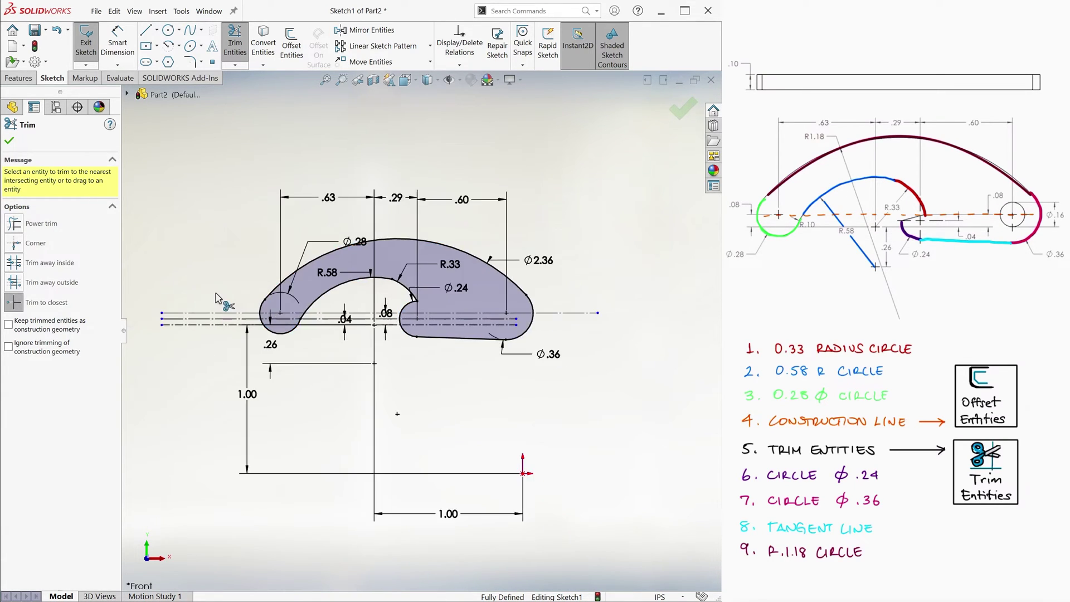
{"action": "scroll", "coordinate": [217, 297], "scroll_direction": "down", "scroll_amount": 6}
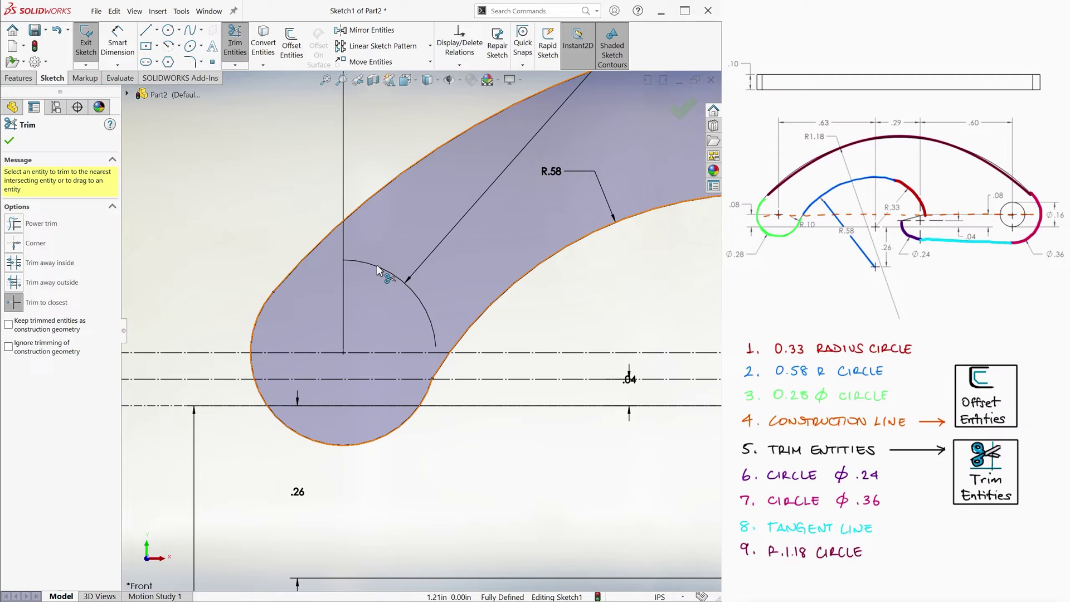
Step: Trim away the leftover arc inside the left end
{"action": "left_click", "coordinate": [376, 269]}
{"action": "scroll", "coordinate": [376, 269], "scroll_direction": "up", "scroll_amount": 2}
{"action": "key", "text": "Escape"}
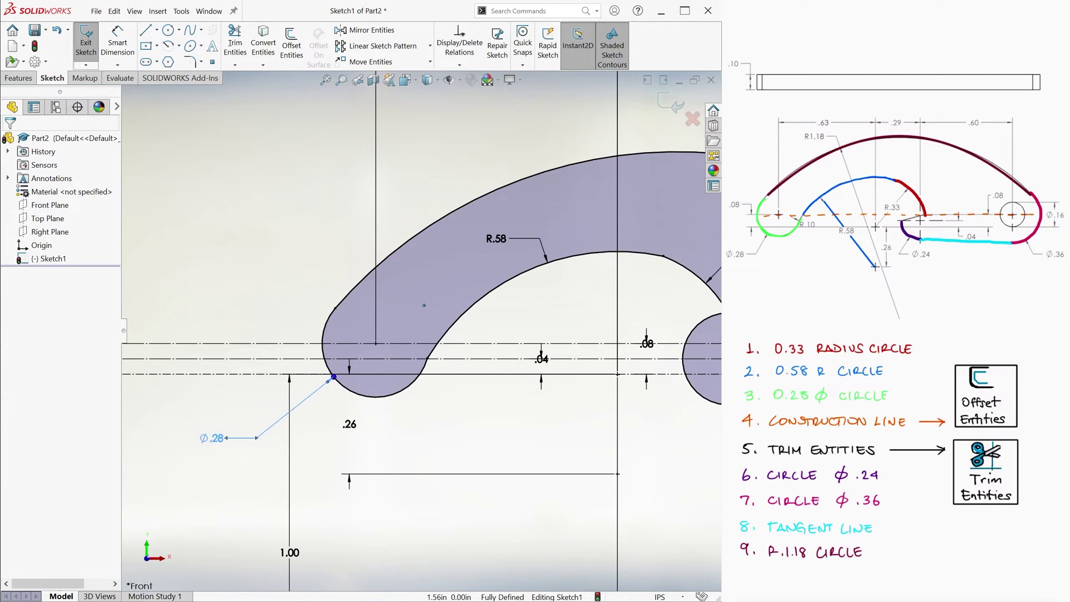
Step: Reposition the Ø.24, .26, .63, .29 and .60 dimensions closer to the part
{"action": "left_click", "coordinate": [646, 344]}
{"action": "scroll", "coordinate": [432, 402], "scroll_direction": "up", "scroll_amount": 3}
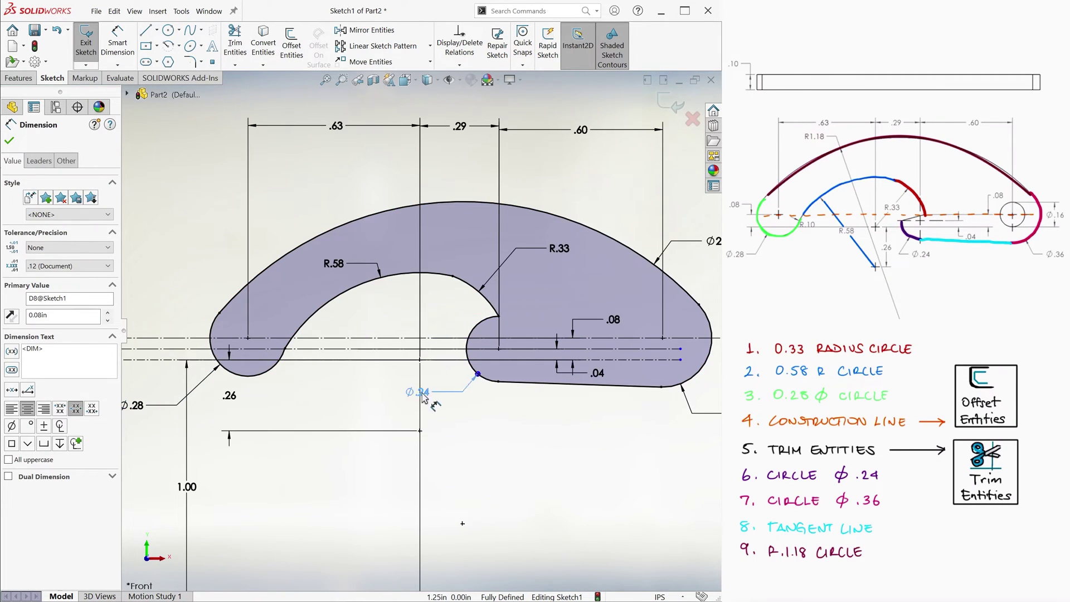
{"action": "left_click_drag", "start_coordinate": [432, 402], "coordinate": [440, 400]}
{"action": "left_click_drag", "start_coordinate": [229, 395], "coordinate": [398, 396]}
{"action": "left_click_drag", "start_coordinate": [336, 126], "coordinate": [332, 163]}
{"action": "left_click_drag", "start_coordinate": [459, 125], "coordinate": [449, 163]}
{"action": "left_click_drag", "start_coordinate": [580, 130], "coordinate": [576, 163]}
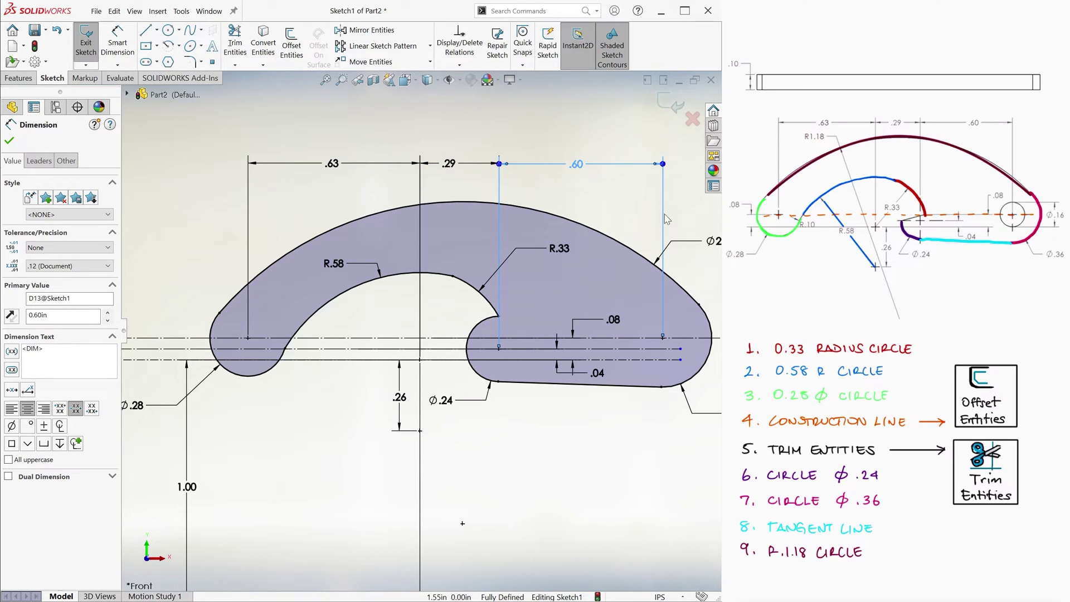
Step: Move the Ø2.36 dimension above the outer arc and display it as radius R1.18
{"action": "mouse_move", "coordinate": [712, 242]}
{"action": "left_mouse_down"}
{"action": "mouse_move", "coordinate": [377, 198]}
{"action": "mouse_move", "coordinate": [281, 208]}
{"action": "left_mouse_up"}
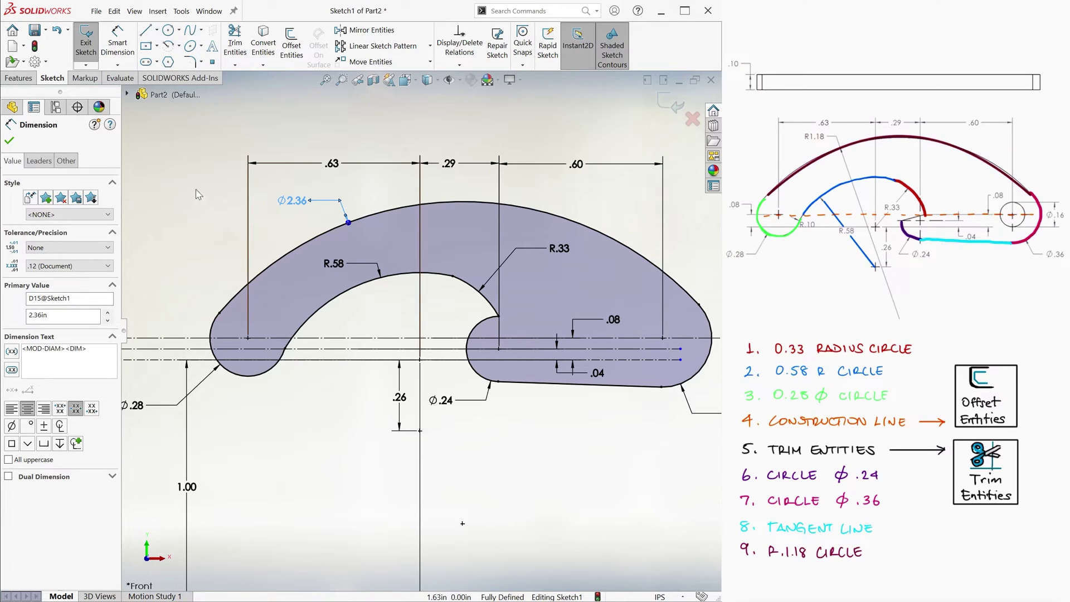
{"action": "left_click", "coordinate": [39, 161]}
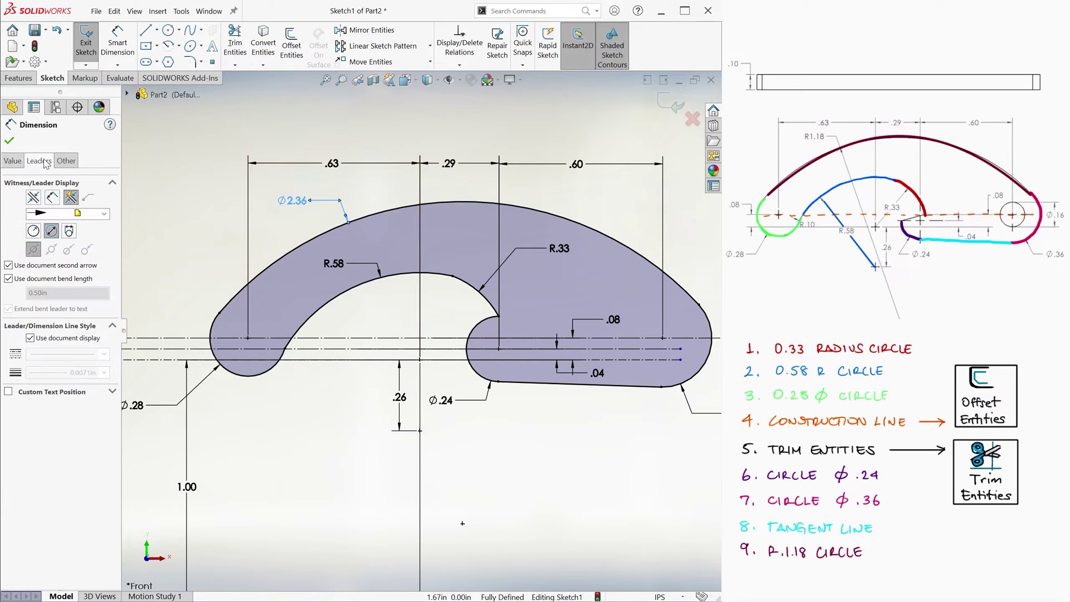
{"action": "left_click", "coordinate": [33, 231]}
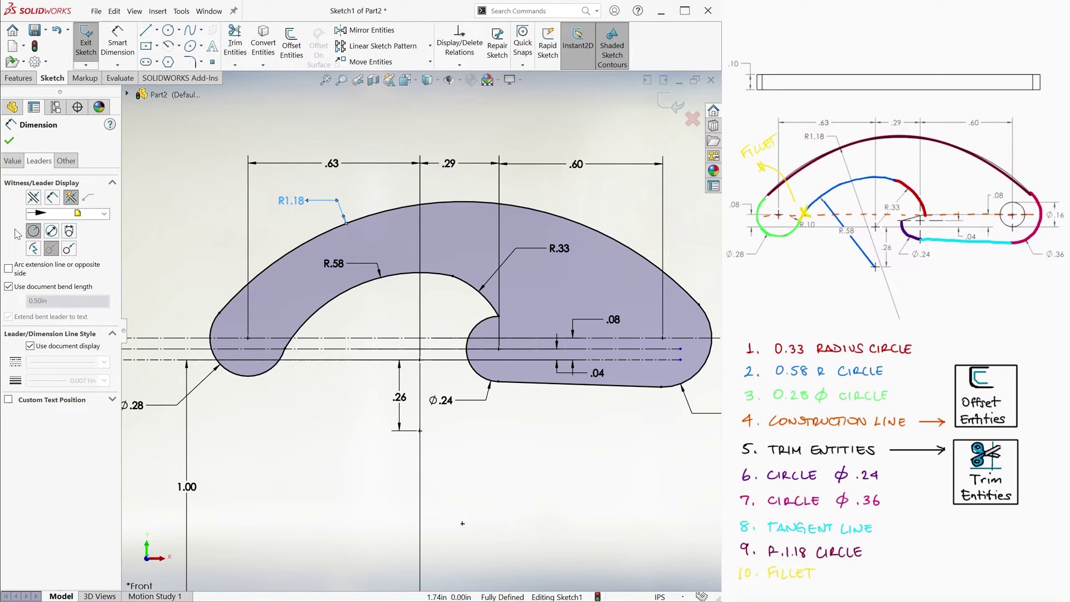
Step: Add a 0.10 in sketch fillet at the inner corner beside the left Ø.28 end
{"action": "left_click", "coordinate": [9, 141]}
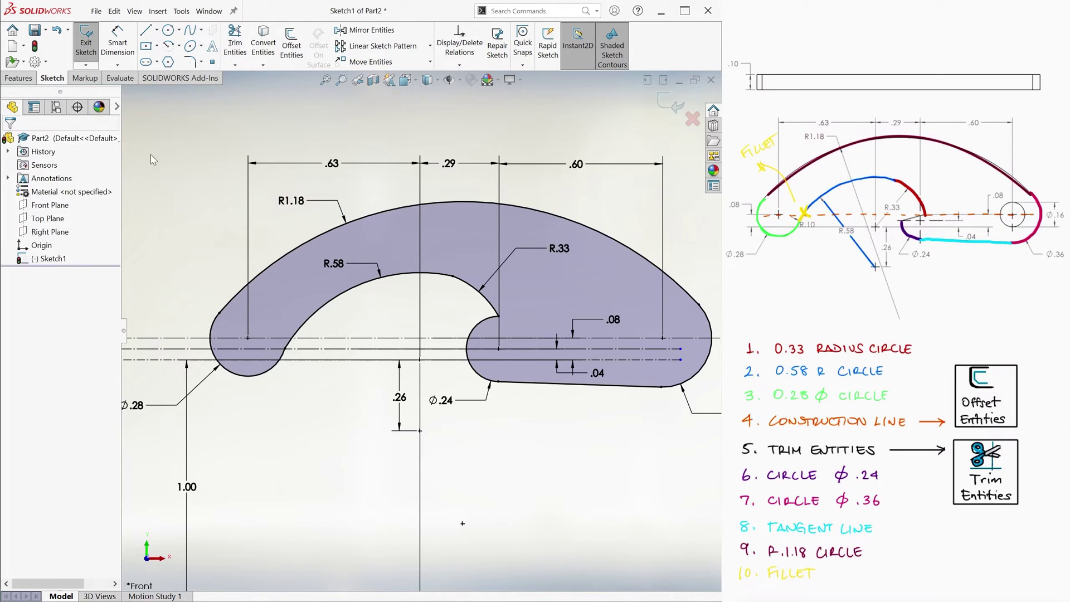
{"action": "left_click", "coordinate": [191, 62]}
{"action": "left_click", "coordinate": [281, 348]}
{"action": "scroll", "coordinate": [298, 361], "scroll_direction": "up", "scroll_amount": 4}
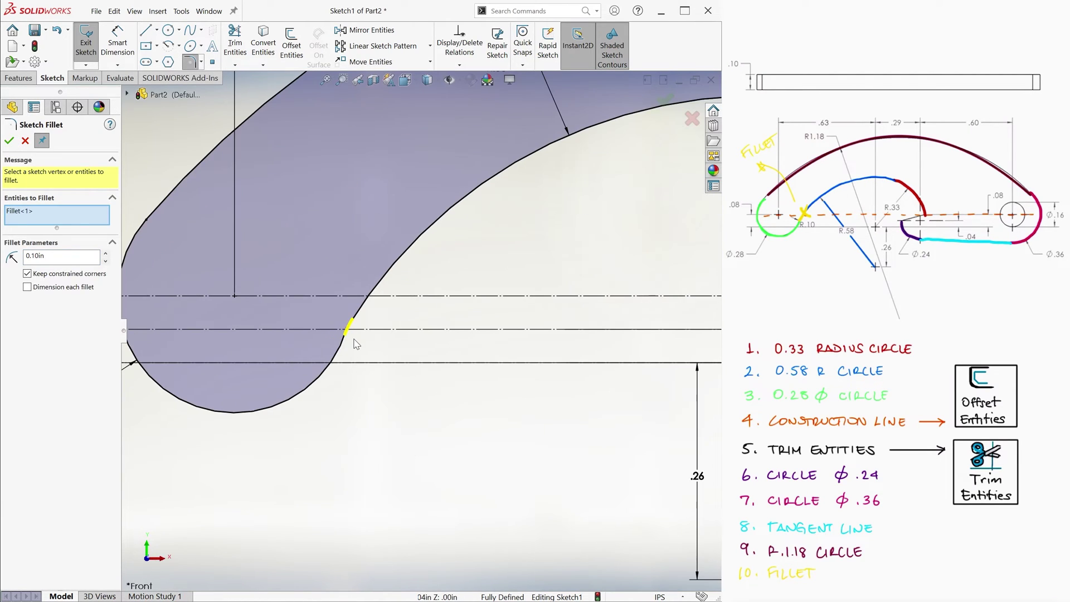
{"action": "left_click", "coordinate": [9, 141]}
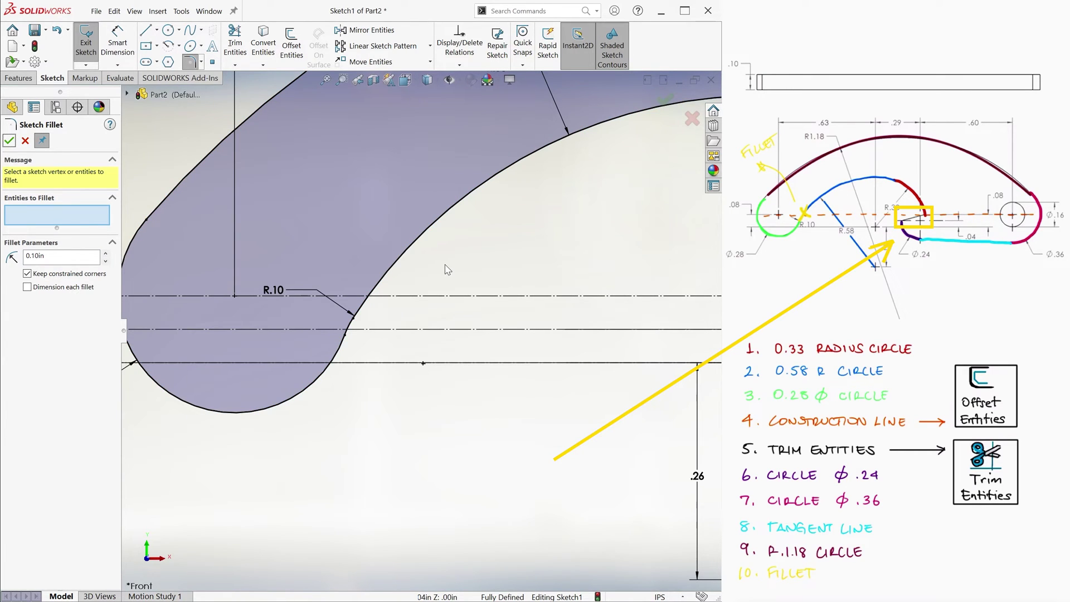
{"action": "key", "text": "f"}
{"action": "scroll", "coordinate": [444, 255], "scroll_direction": "down", "scroll_amount": 3}
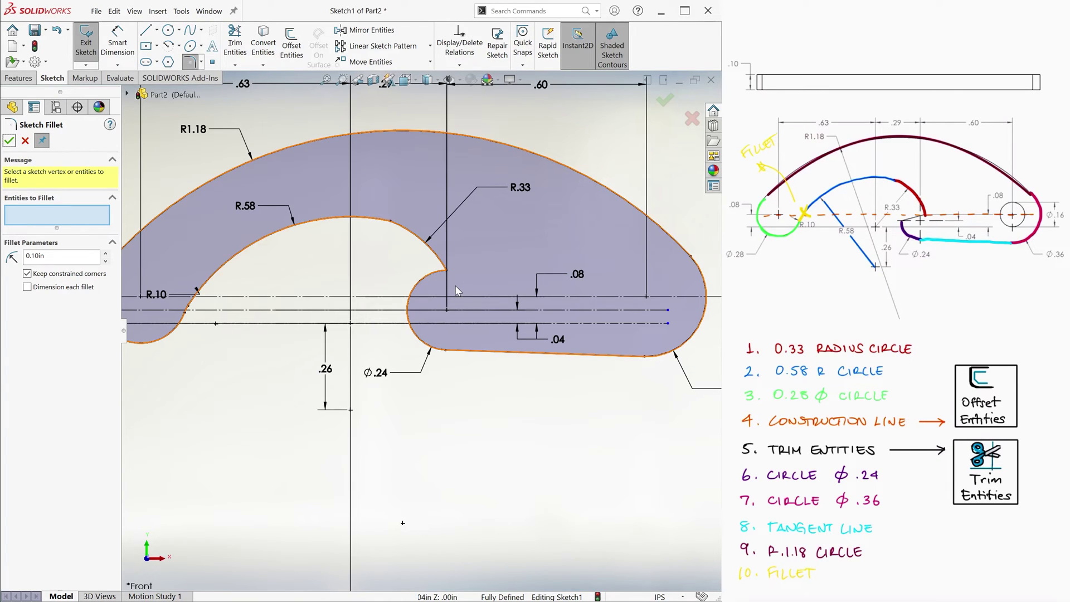
Step: Extend the R.33 arc down to the centreline
{"action": "left_click", "coordinate": [234, 65]}
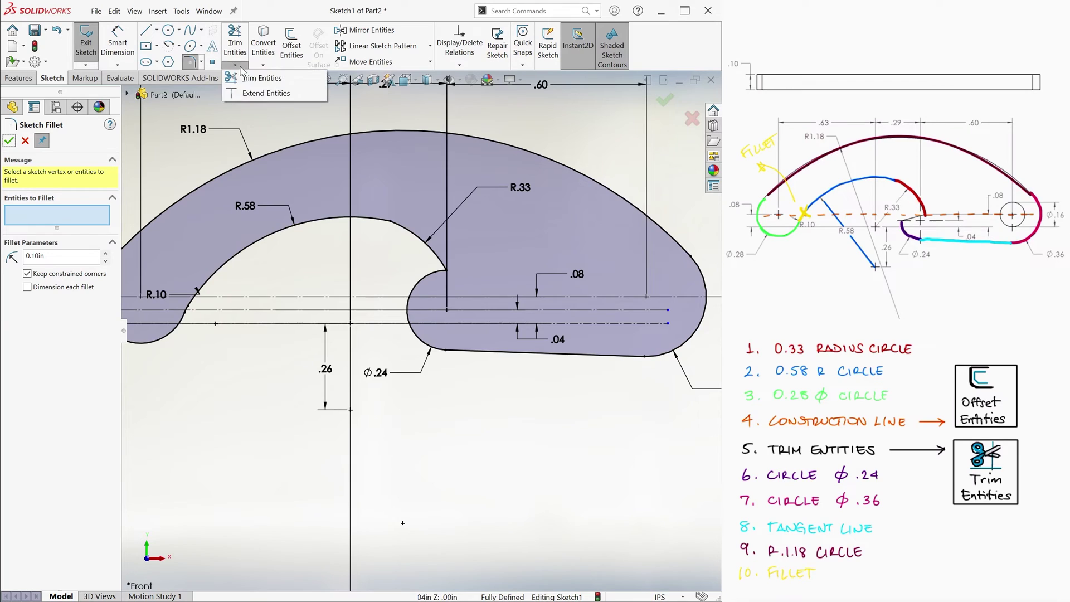
{"action": "left_click", "coordinate": [301, 99]}
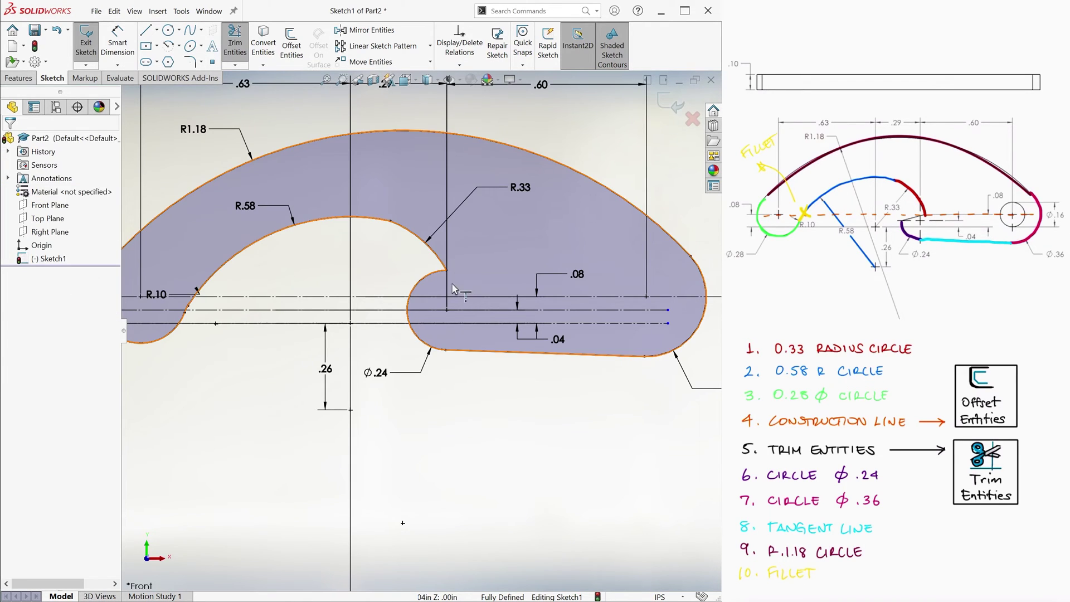
{"action": "left_click", "coordinate": [433, 256]}
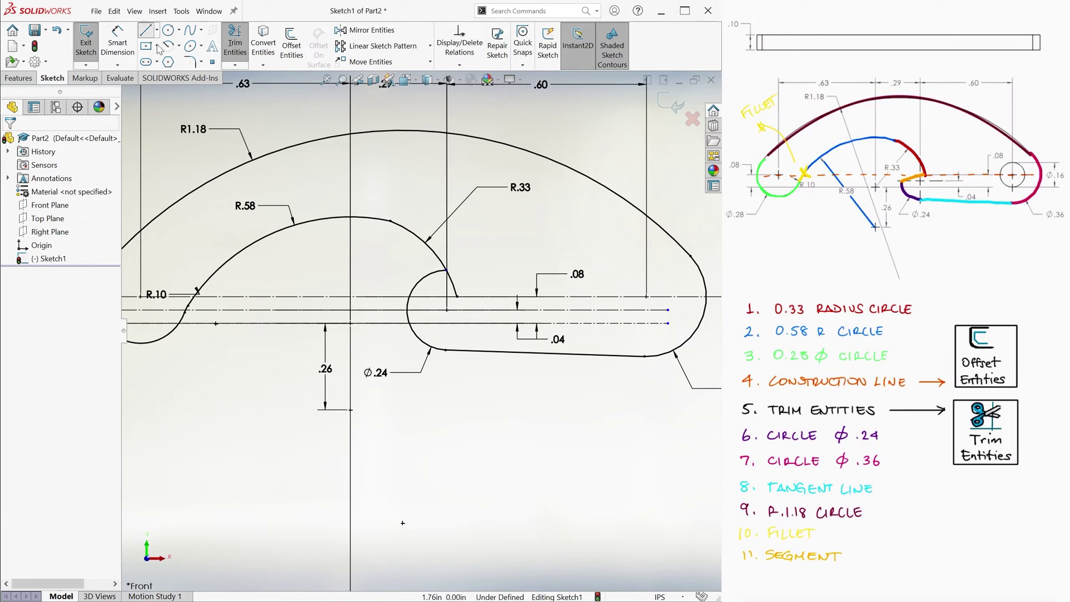
Step: Draw a short horizontal segment from the R.33 arc's end to the Ø.24 circle
{"action": "left_click", "coordinate": [457, 296]}
{"action": "left_click", "coordinate": [410, 297]}
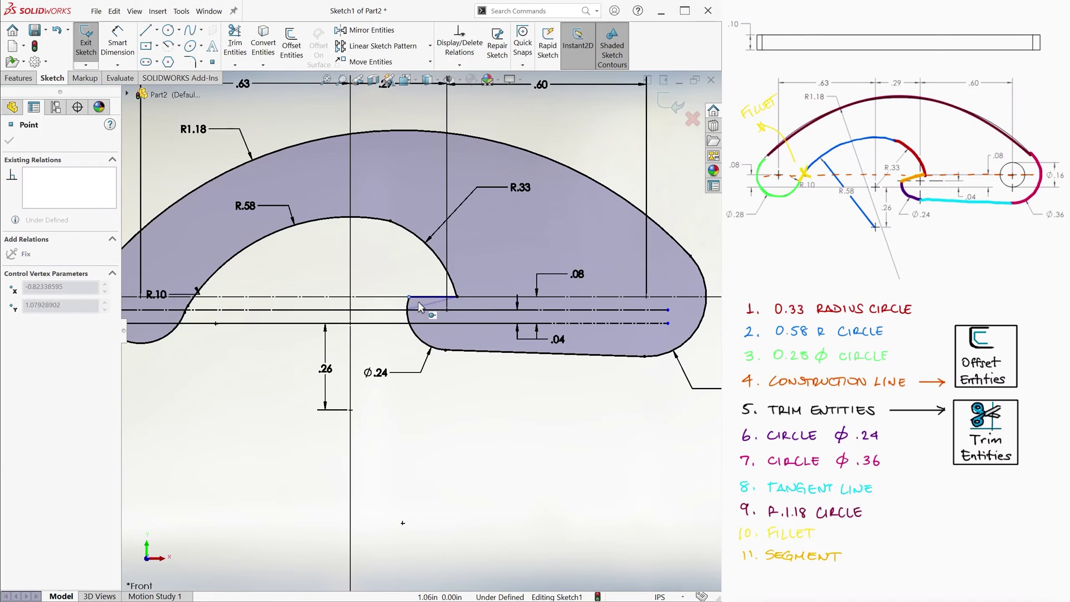
{"action": "key", "text": "Escape"}
Step: Exit the sketch and extrude Sketch1 as a Blind 0.10 in boss
{"action": "left_click", "coordinate": [664, 103]}
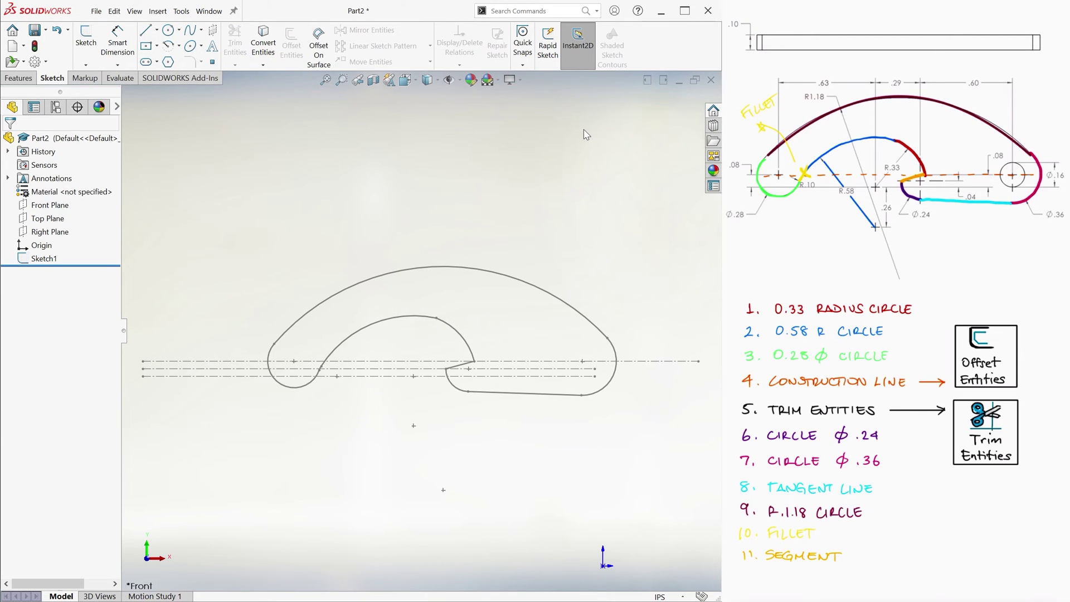
{"action": "left_click", "coordinate": [18, 78]}
{"action": "left_click", "coordinate": [91, 42]}
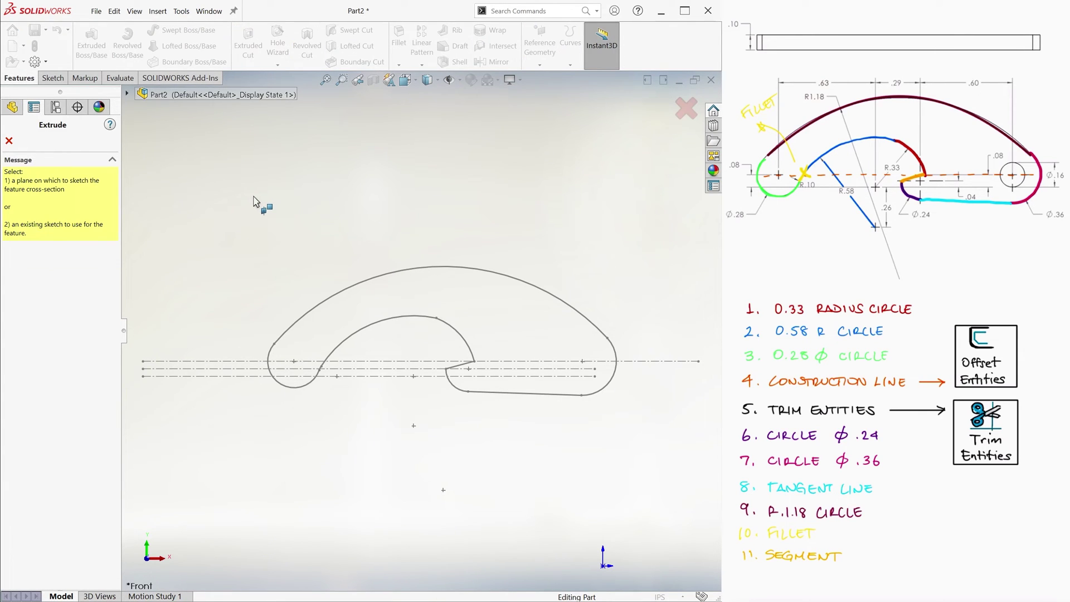
{"action": "left_click", "coordinate": [334, 288]}
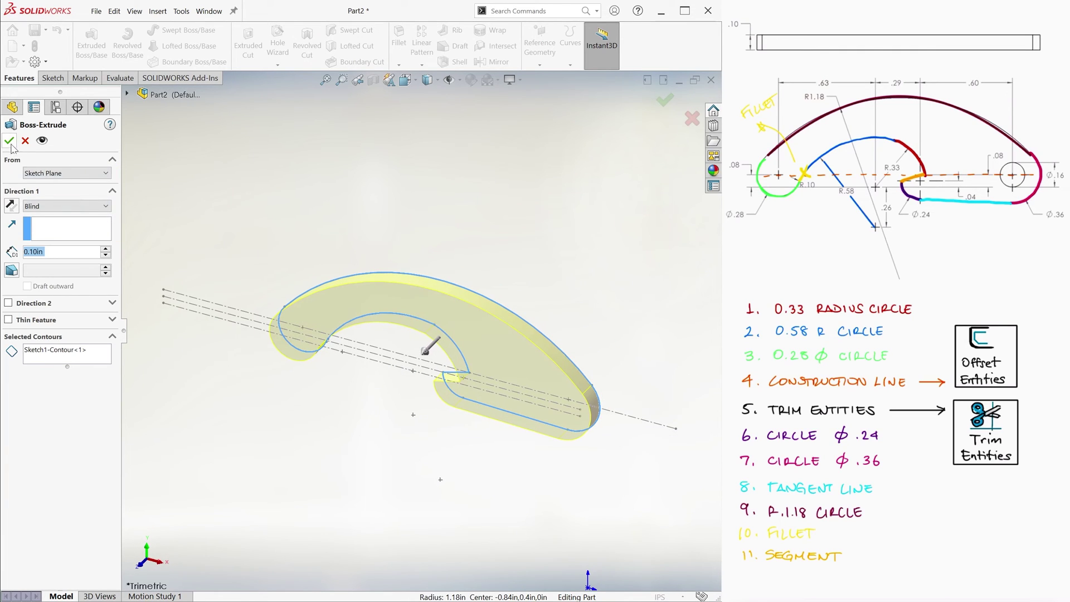
{"action": "left_click", "coordinate": [9, 140]}
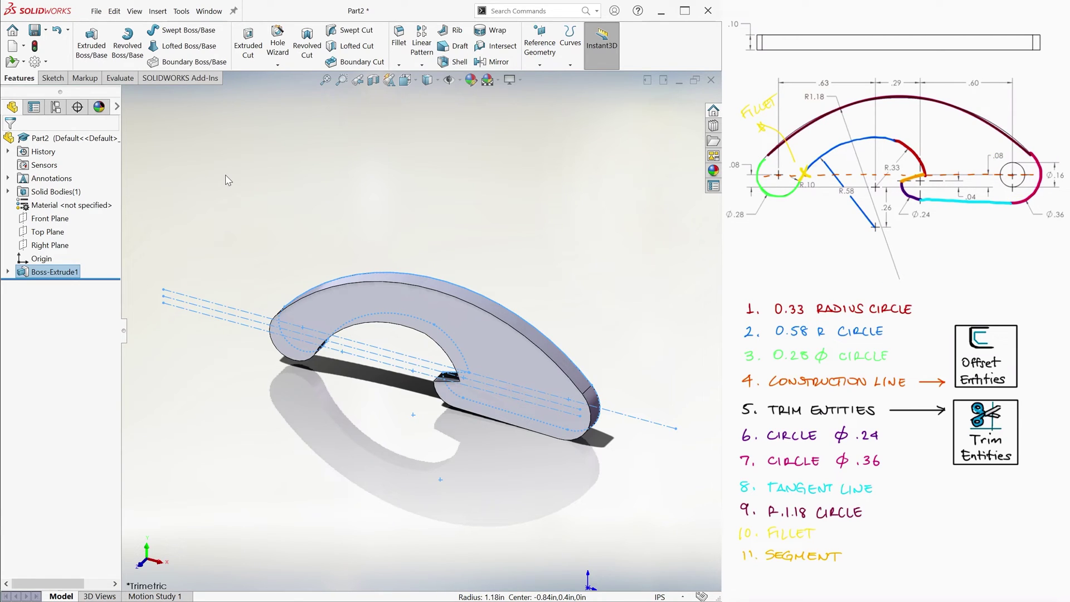
Step: Begin an extruded-cut sketch on the part's flat face
{"action": "left_click", "coordinate": [227, 180]}
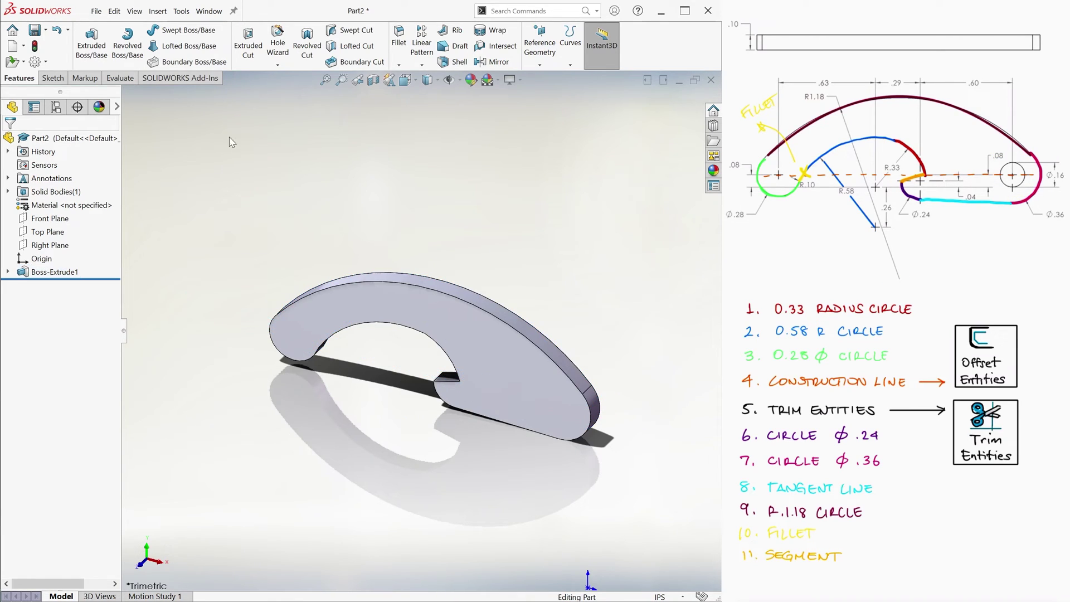
{"action": "left_click", "coordinate": [248, 42]}
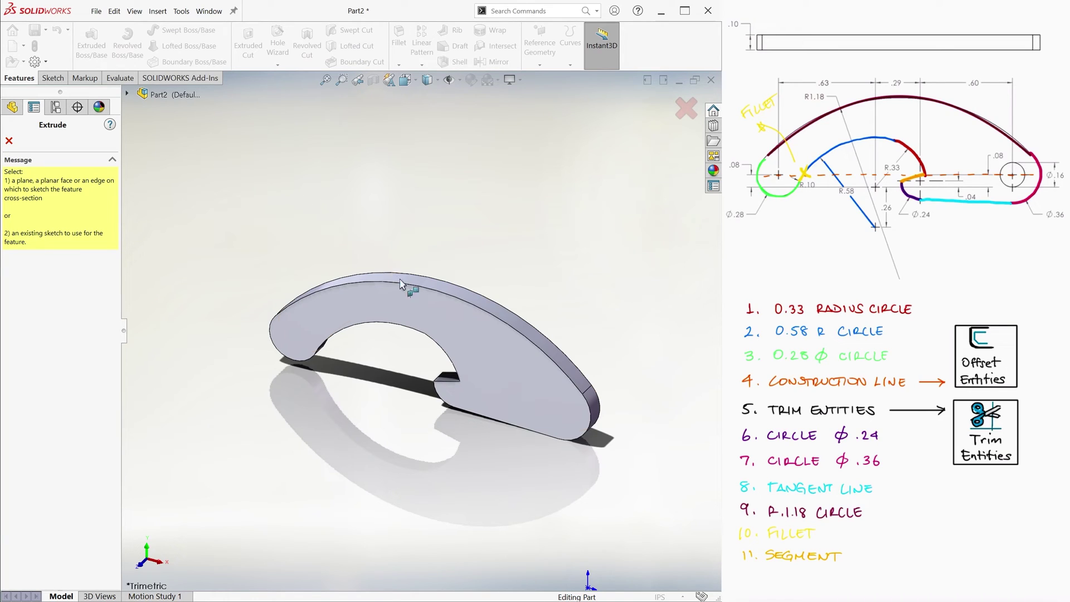
{"action": "left_click", "coordinate": [544, 390]}
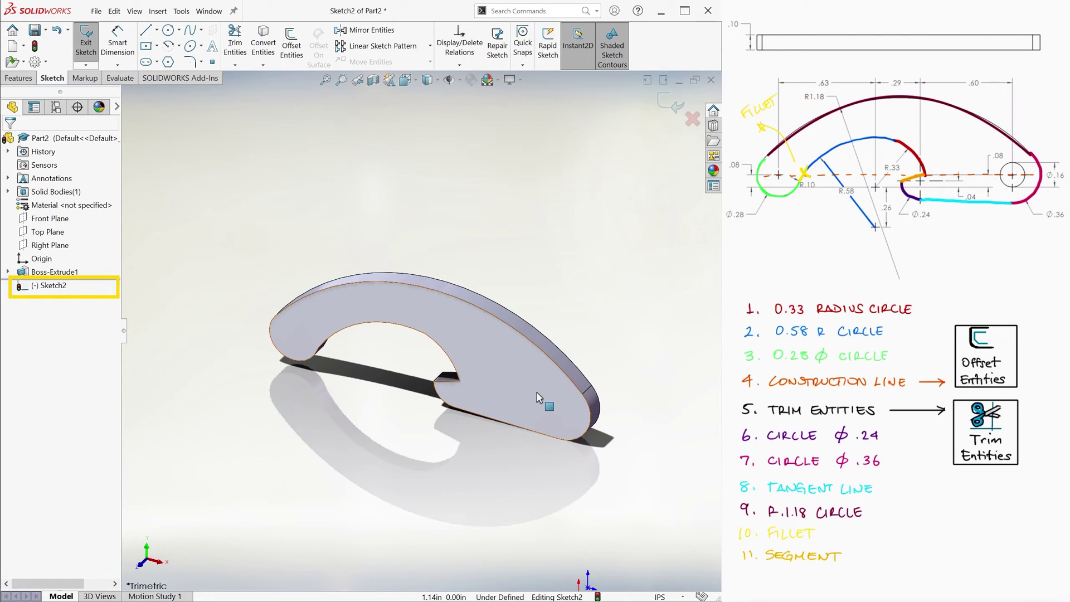
Step: Draw a circle near the rounded end and dimension its diameter to 0.16
{"action": "left_click", "coordinate": [168, 30]}
{"action": "left_click", "coordinate": [538, 404]}
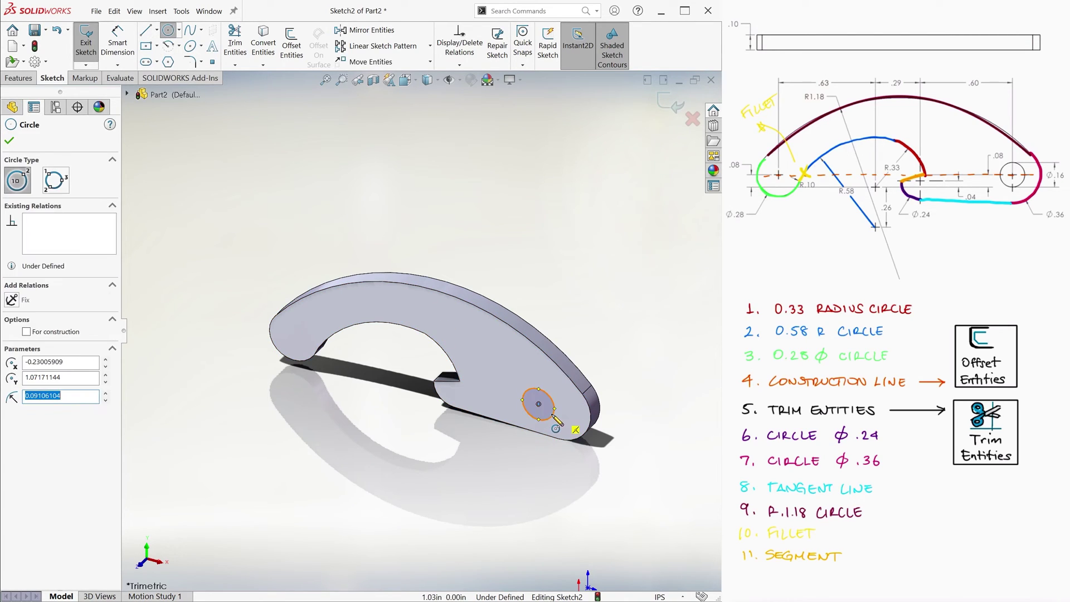
{"action": "left_click", "coordinate": [556, 419]}
{"action": "left_click", "coordinate": [546, 390]}
{"action": "left_click", "coordinate": [601, 332]}
{"action": "key", "text": "Return"}
{"action": "key", "text": "Escape"}
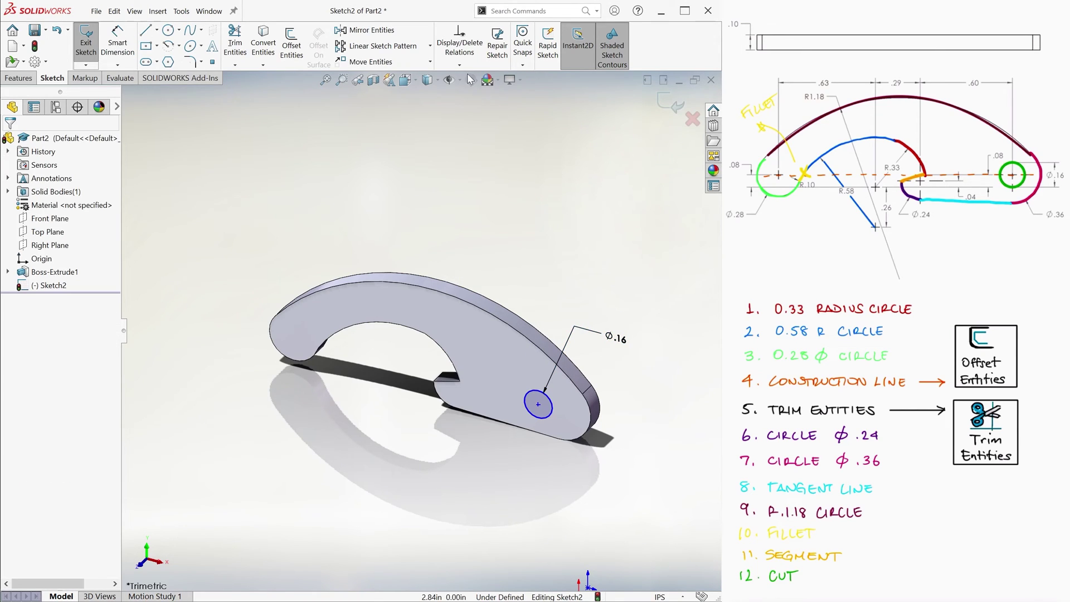
Step: Make the Ø.16 circle concentric with the rounded end edge
{"action": "left_click", "coordinate": [459, 64]}
{"action": "left_click", "coordinate": [474, 91]}
{"action": "left_click", "coordinate": [549, 399]}
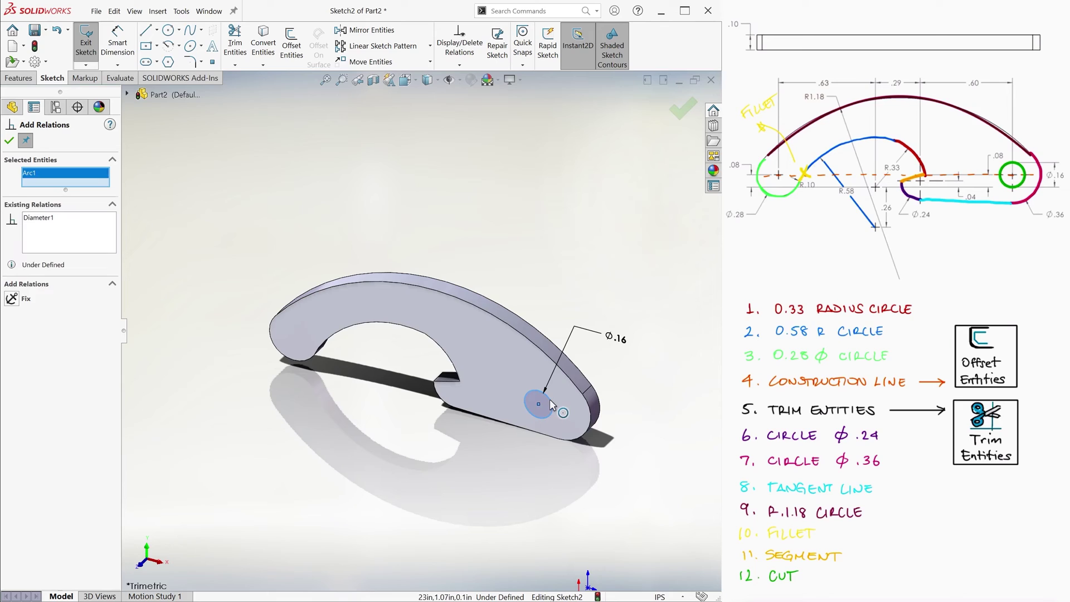
{"action": "left_click", "coordinate": [591, 419]}
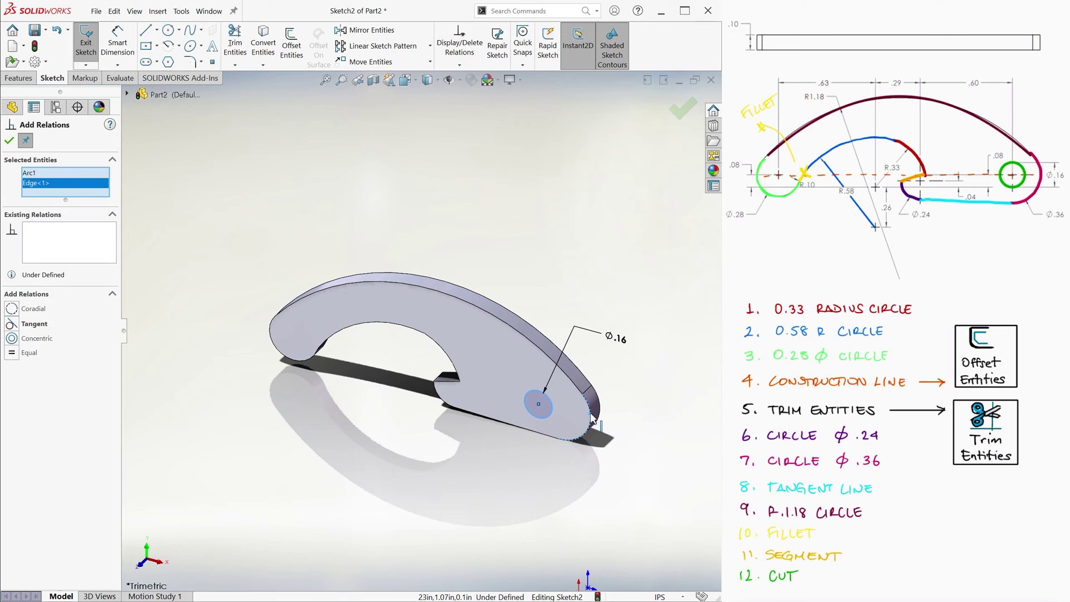
{"action": "left_click", "coordinate": [37, 338]}
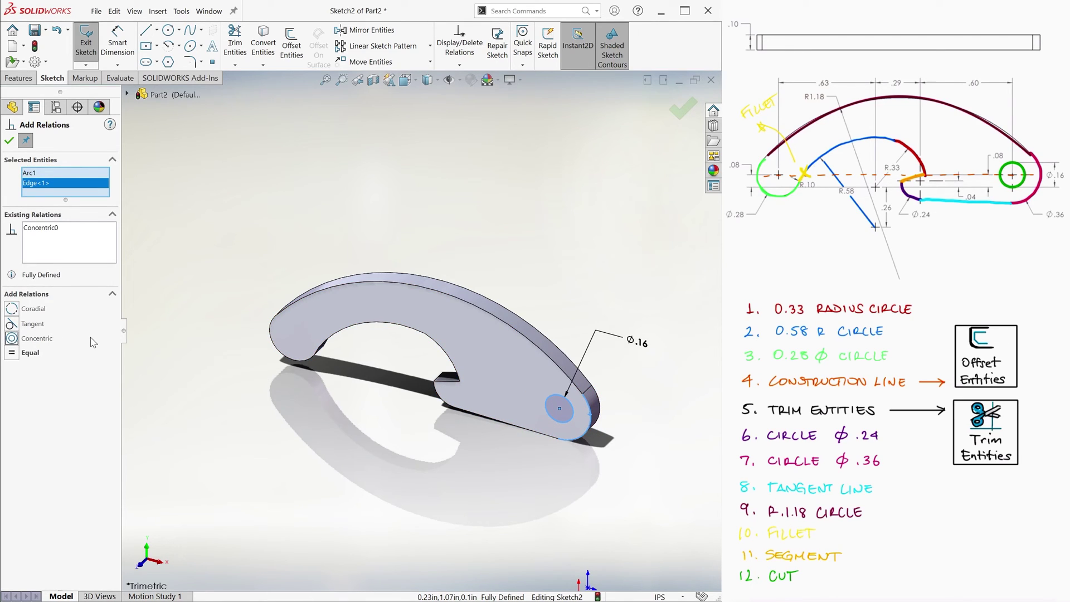
{"action": "left_click", "coordinate": [683, 108]}
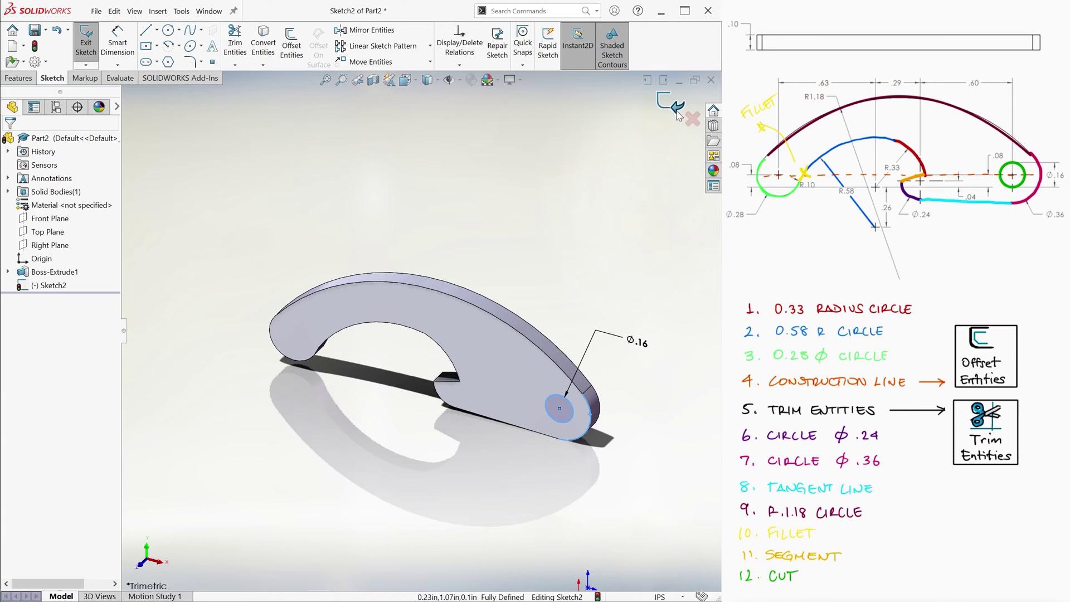
{"action": "key", "text": "ctrl+e"}
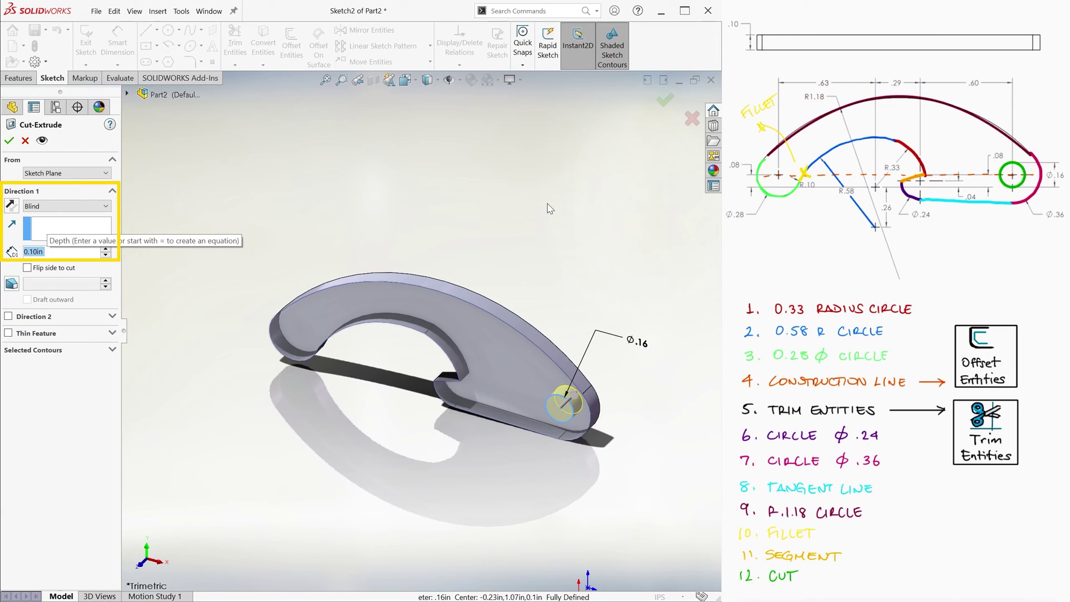
Step: Change the cut's Direction 1 from Blind to Through All and accept it
{"action": "left_click", "coordinate": [66, 206]}
{"action": "left_click", "coordinate": [42, 223]}
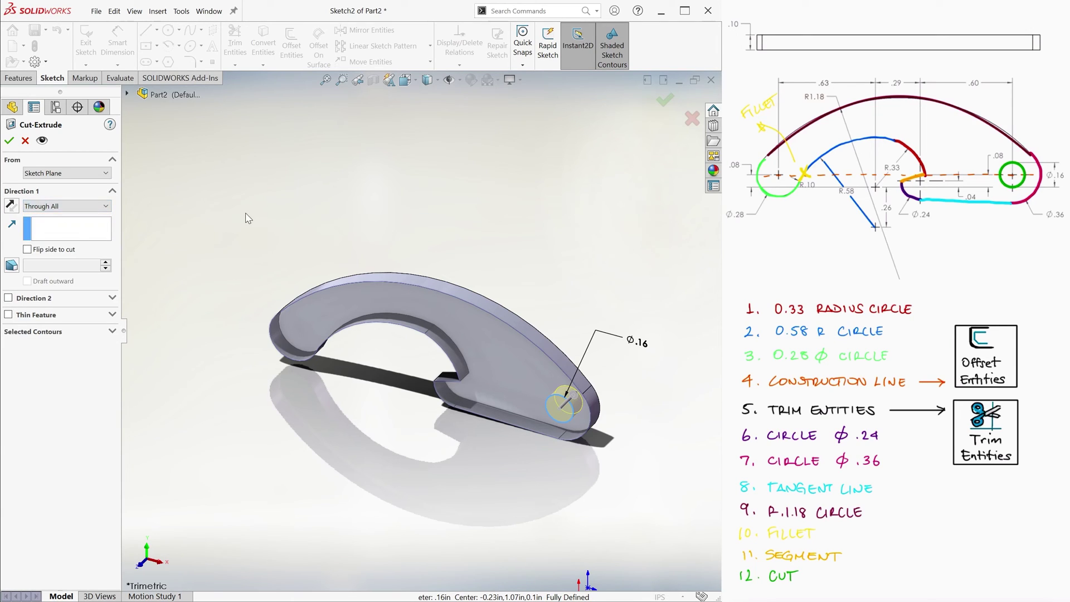
{"action": "left_click", "coordinate": [9, 141]}
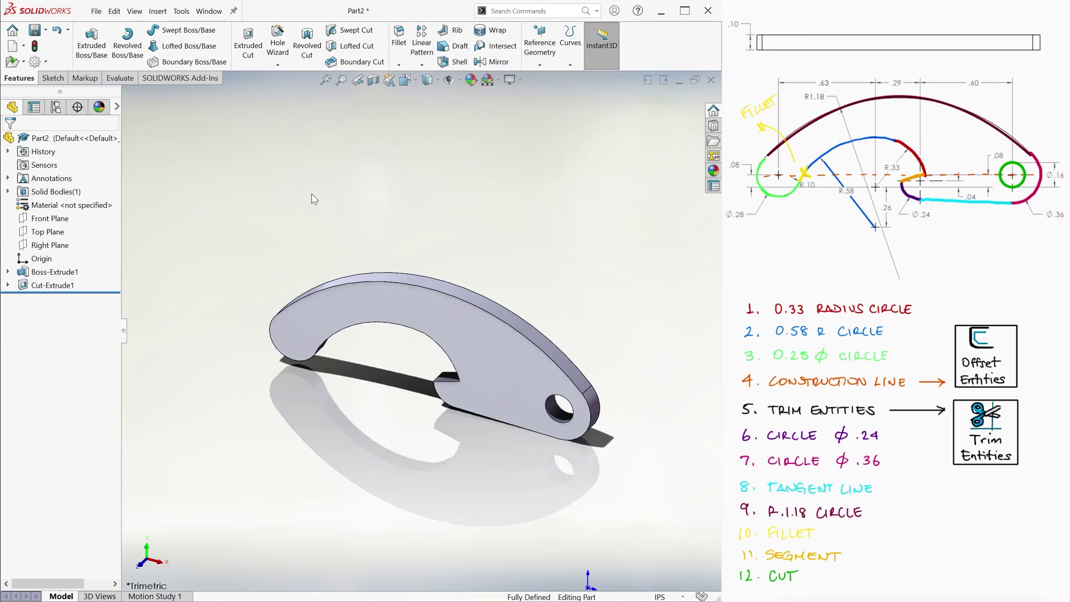
Step: Switch to isometric view, then to the Front view of the finished part
{"action": "key", "text": "ctrl+7"}
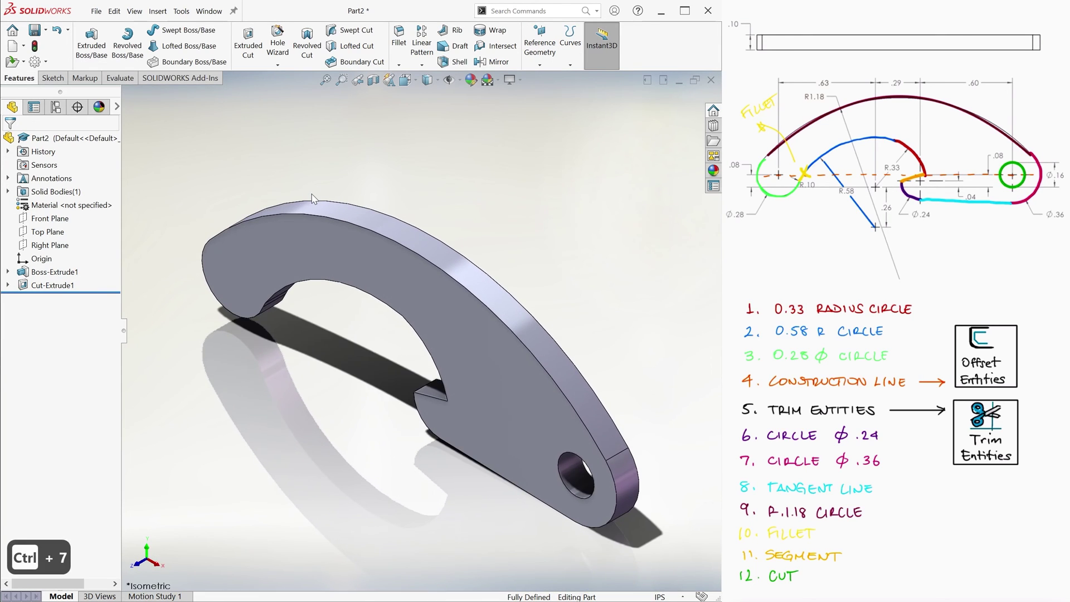
{"action": "key", "text": "ctrl+1"}
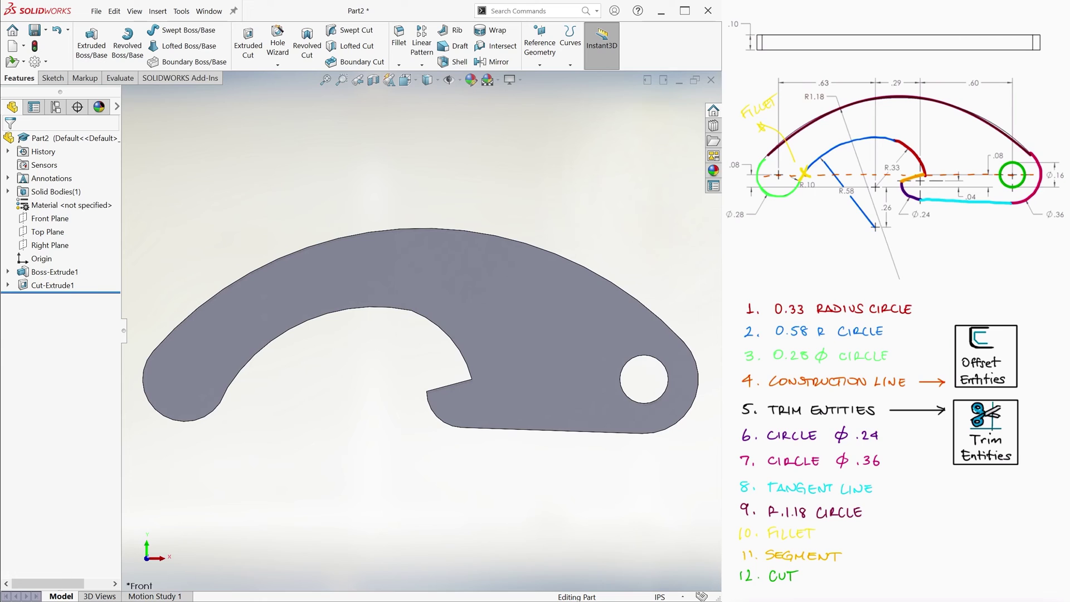